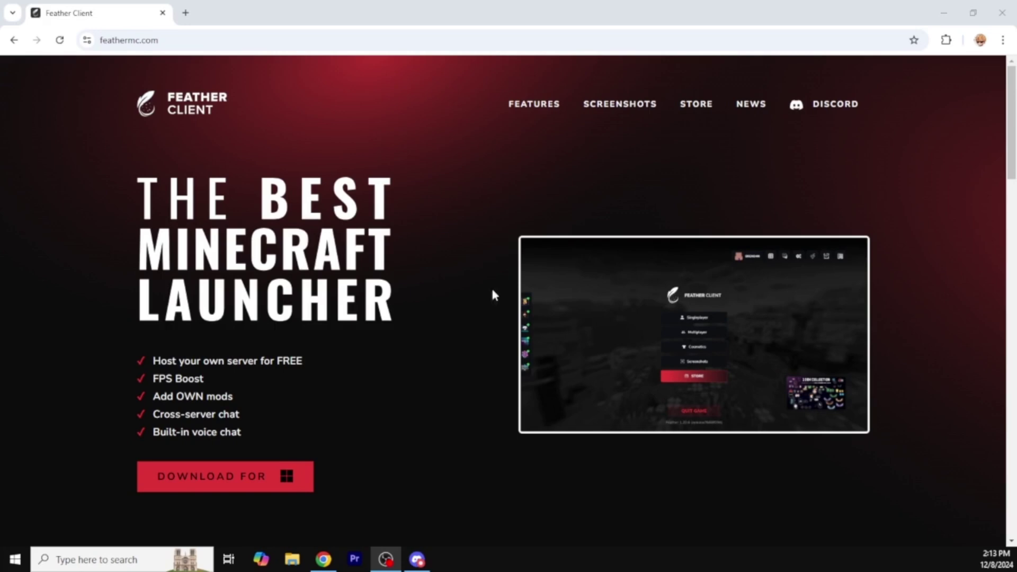
Go to feathermc.com/download/fabric so feather-standalone-0.2.2.jar downloads
scroll(443, 350, down, 8)
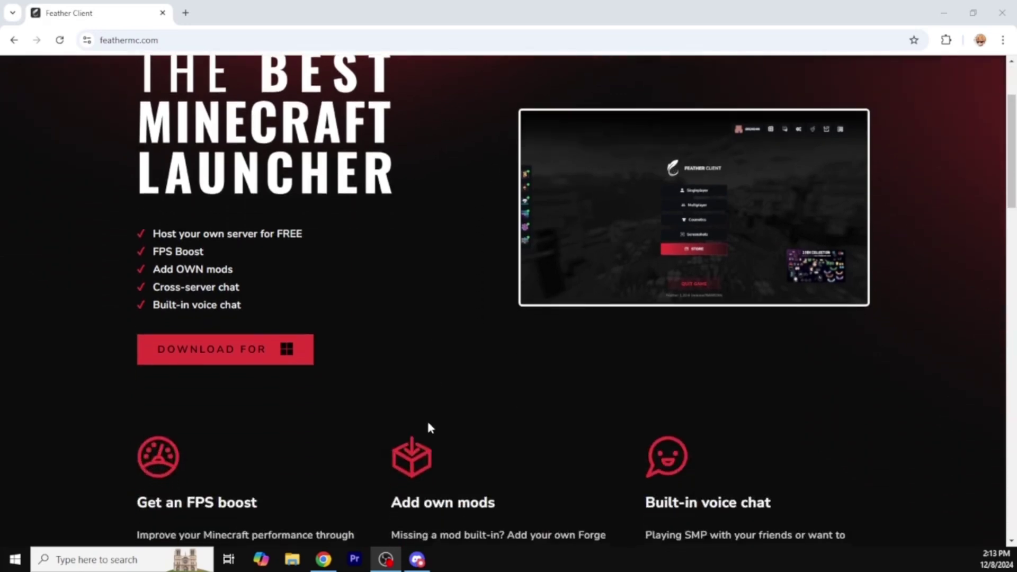
scroll(376, 422, down, 1)
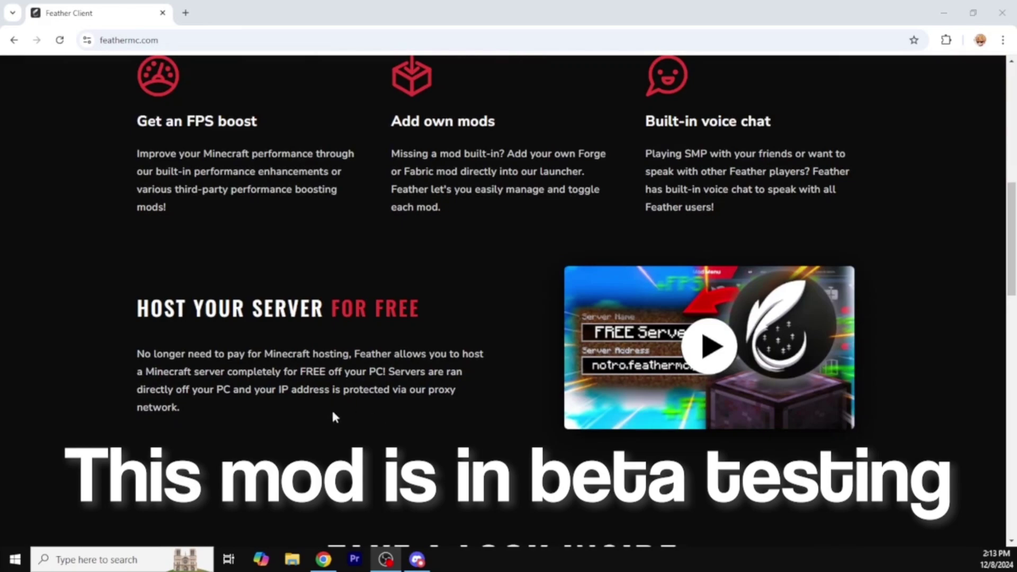
scroll(341, 448, down, 10)
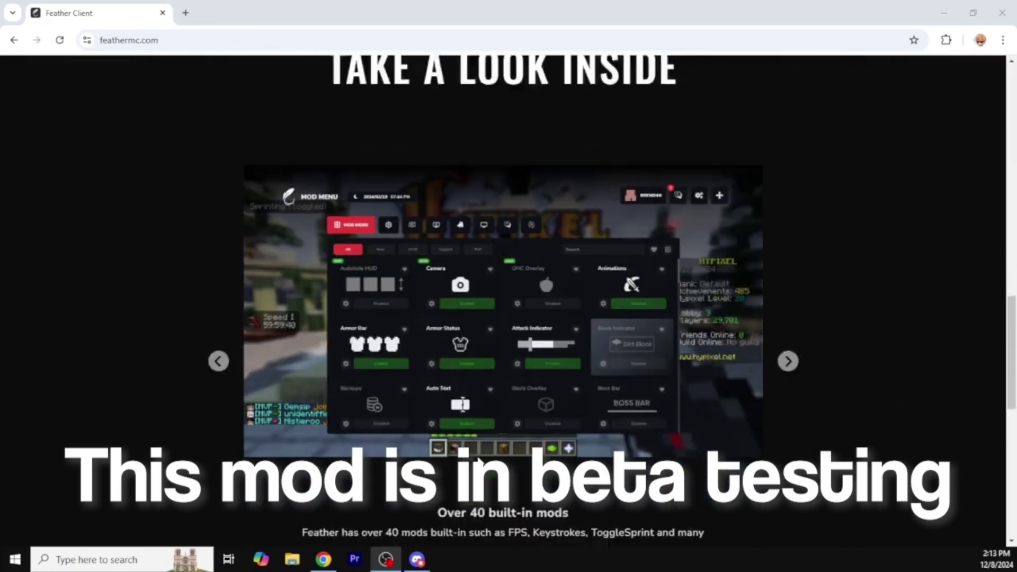
scroll(475, 462, up, 18)
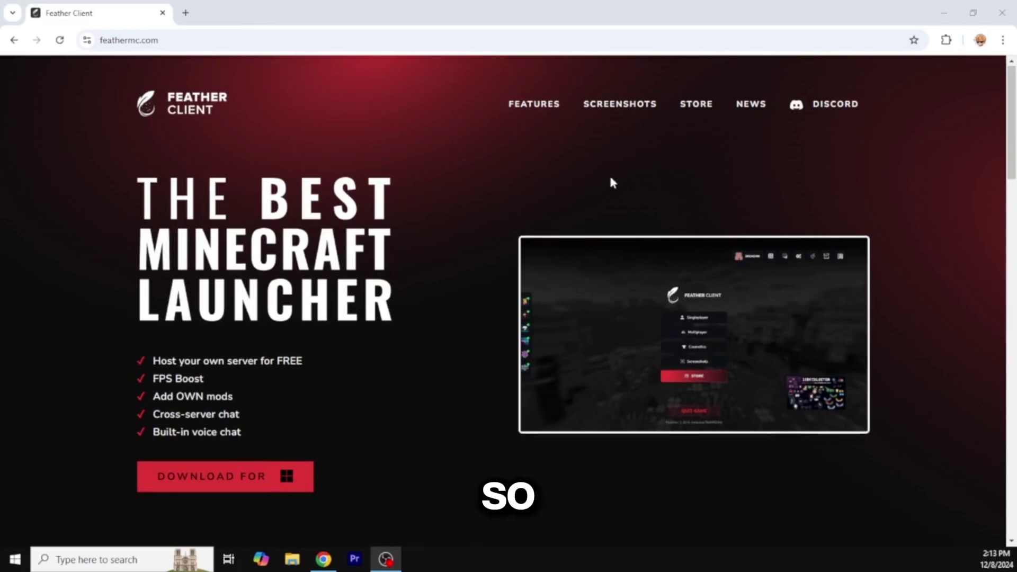
click(325, 40)
click(325, 42)
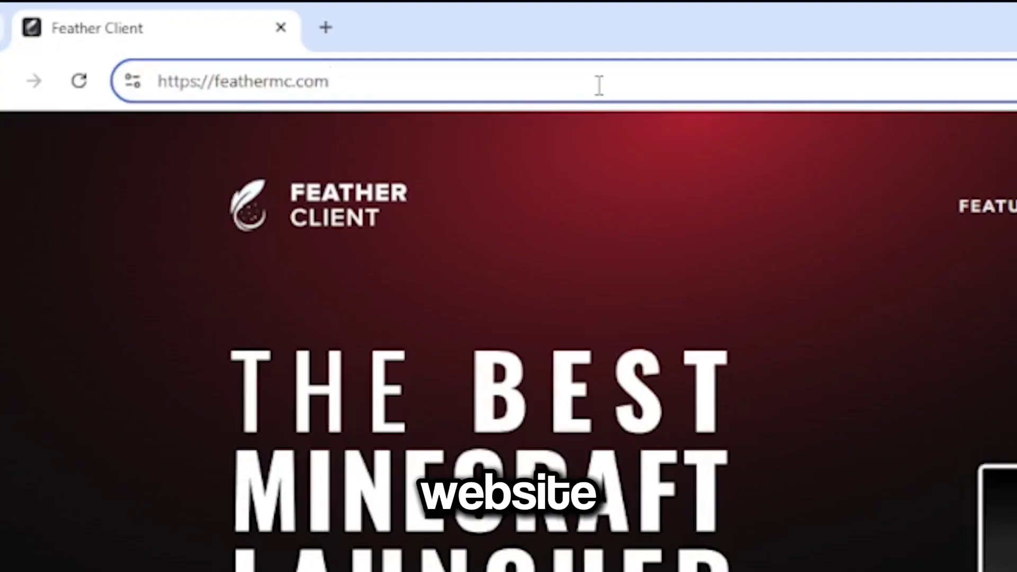
text(/down)
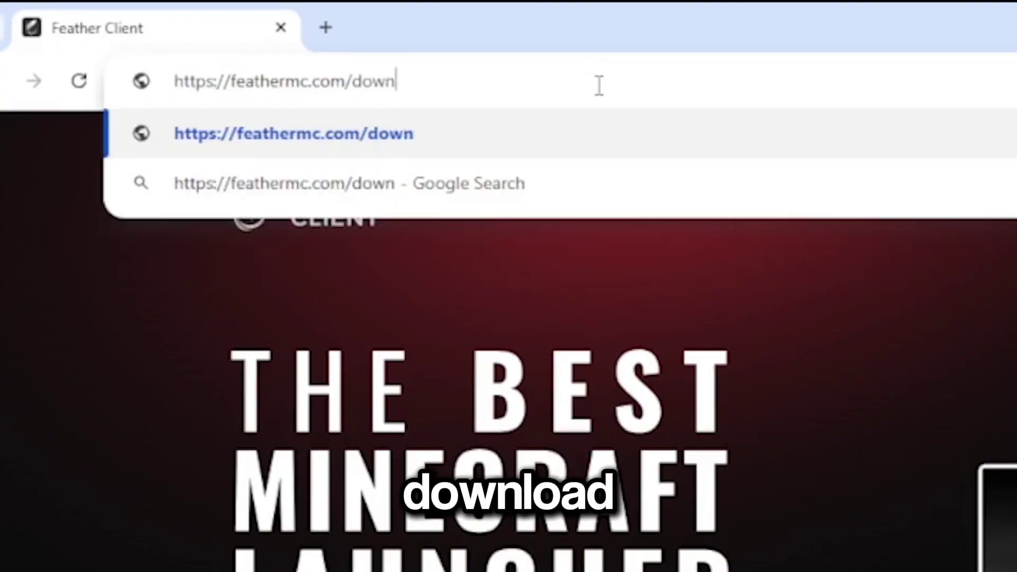
text(load/fe)
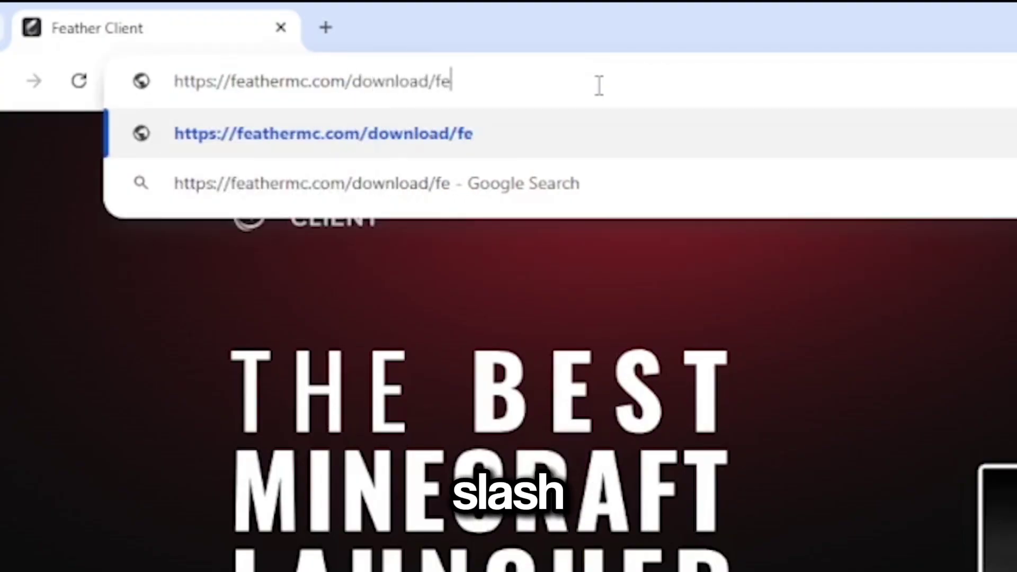
key(BackSpace)
key(BackSpace)
text(fabe)
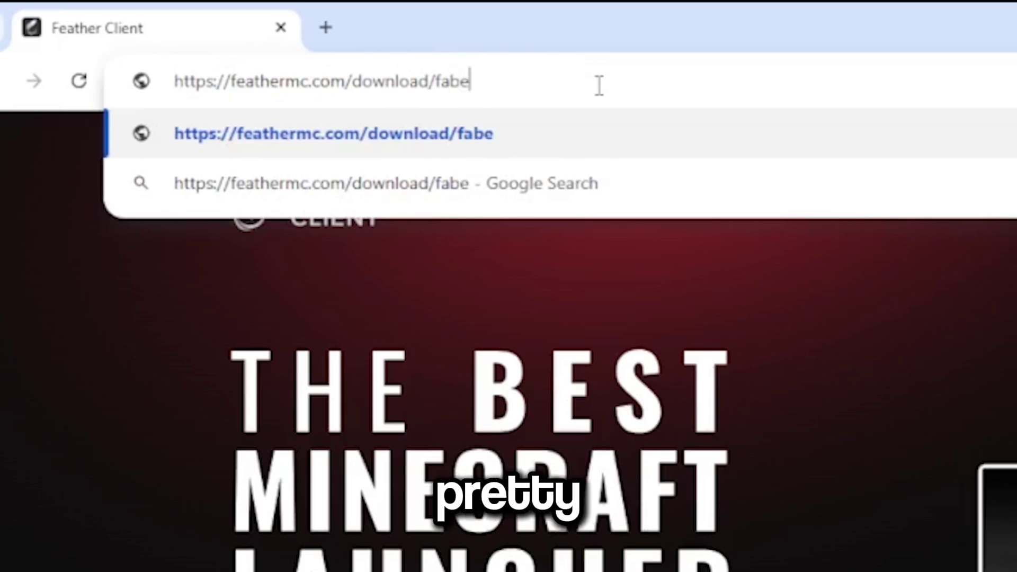
key(BackSpace)
text(ric)
key(Return)
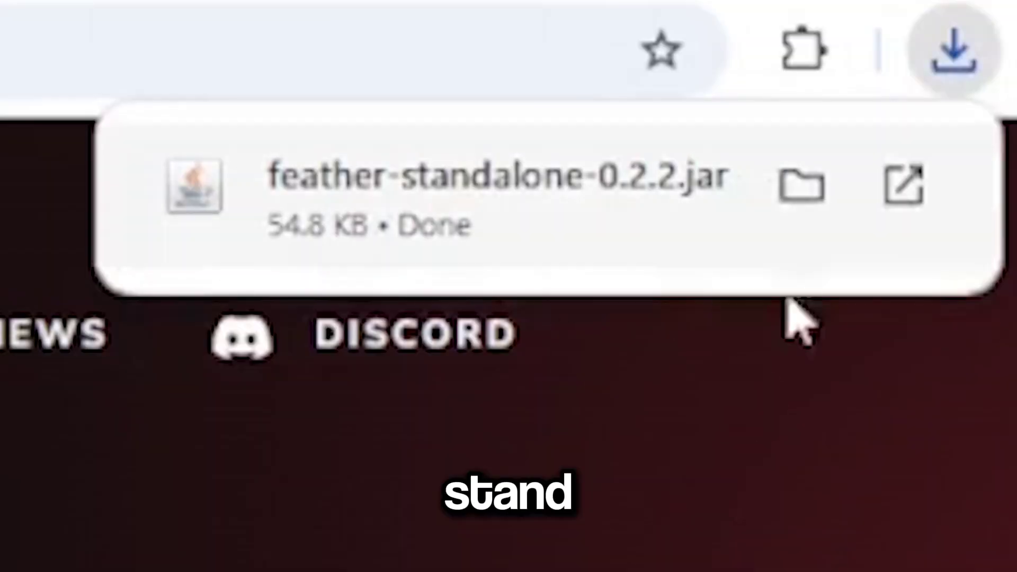
mouse_move(865, 86)
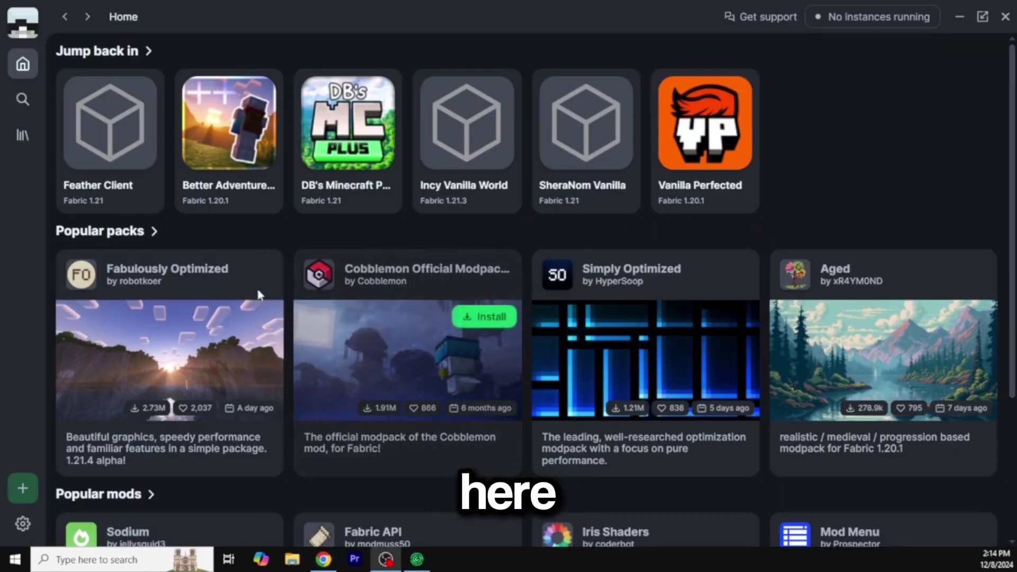
Start a new instance named Feather Client Vid using the Fabric loader
scroll(948, 242, down, 4)
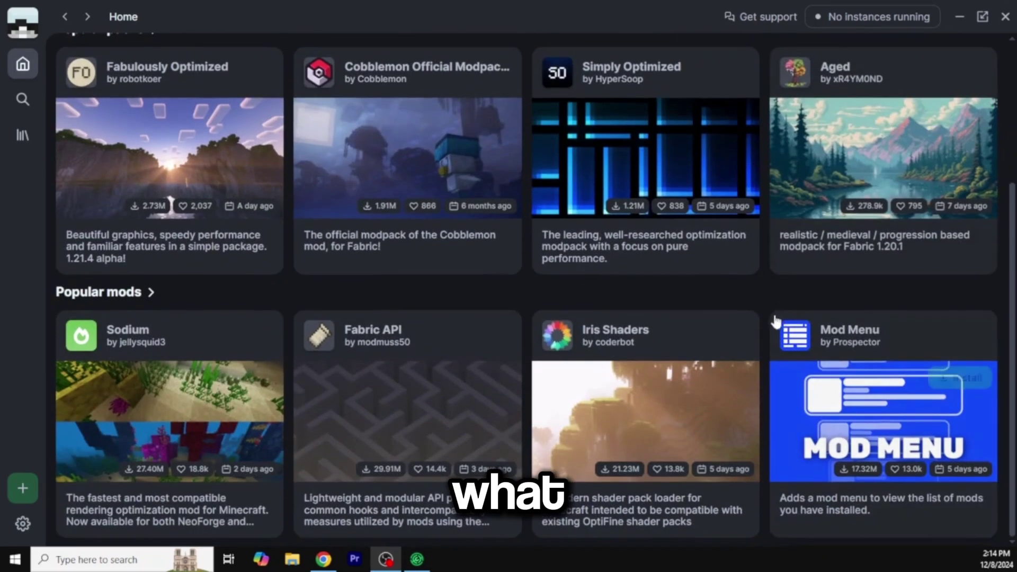
click(31, 489)
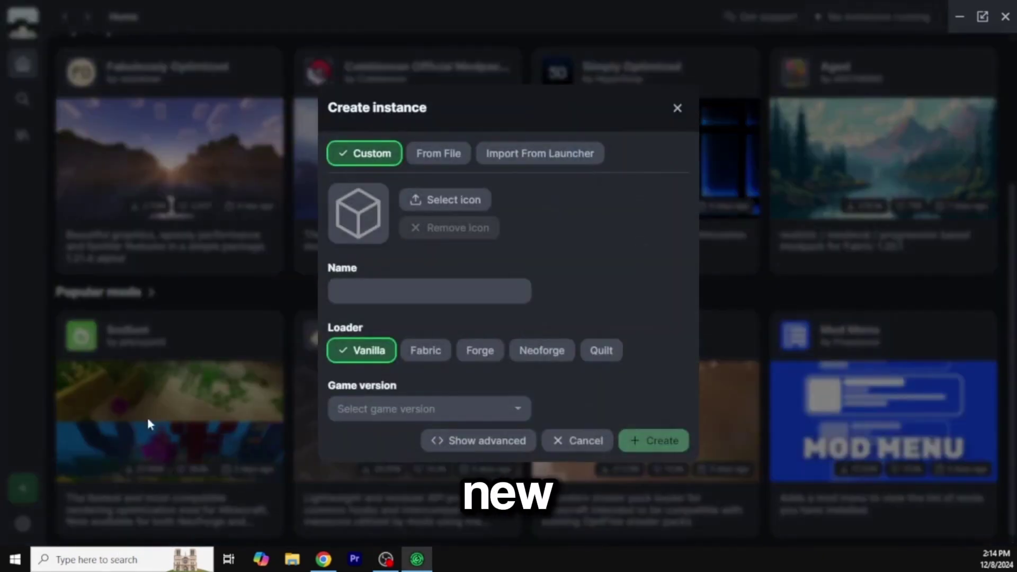
click(427, 360)
click(429, 294)
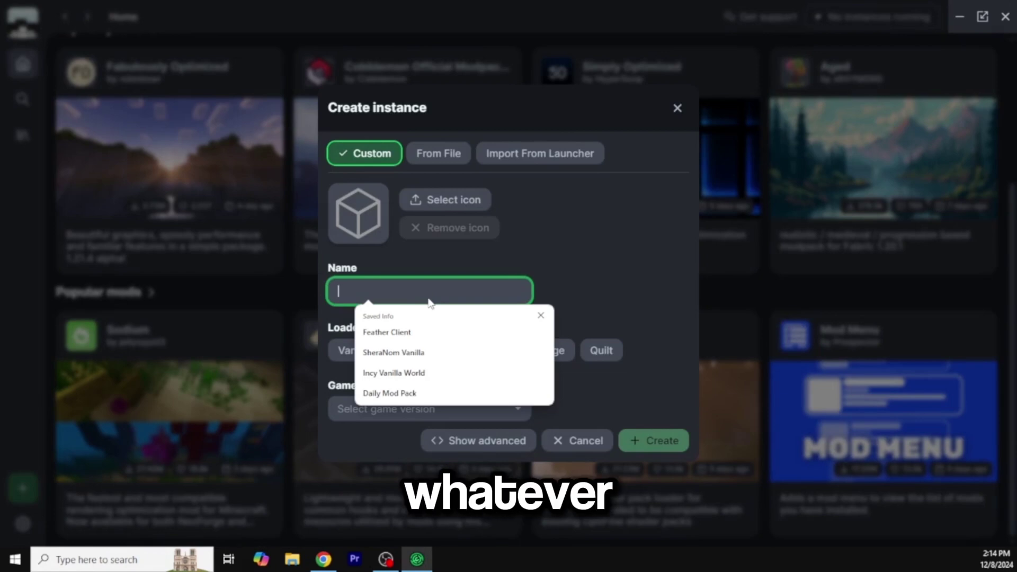
text(Feather Client)
click(424, 328)
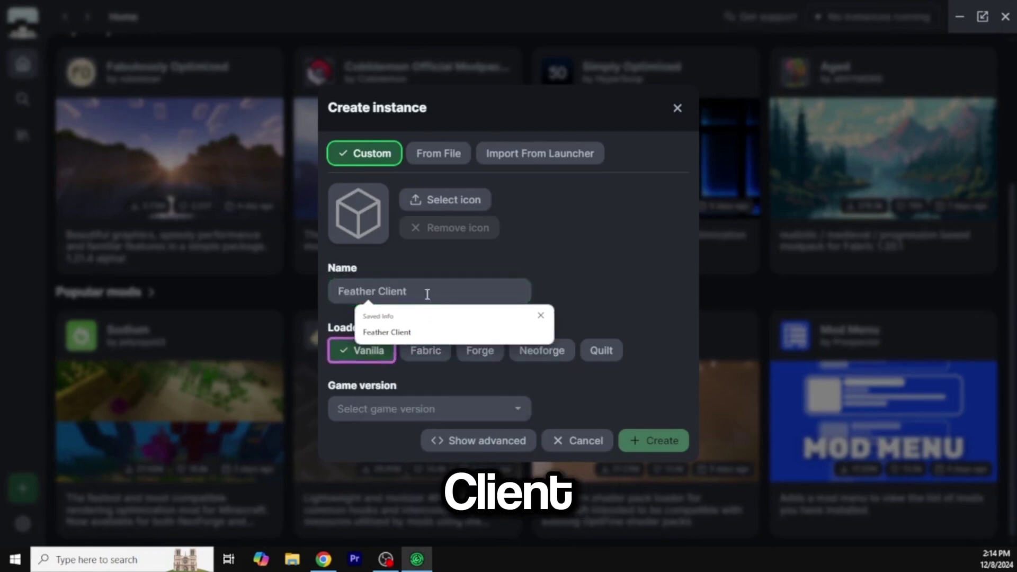
text(Vo)
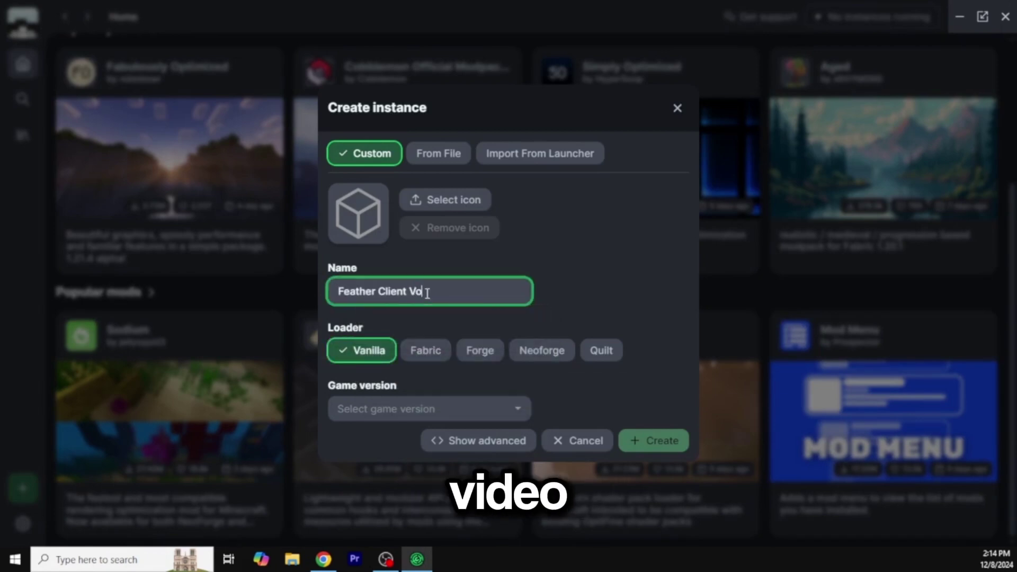
key(BackSpace)
text(id)
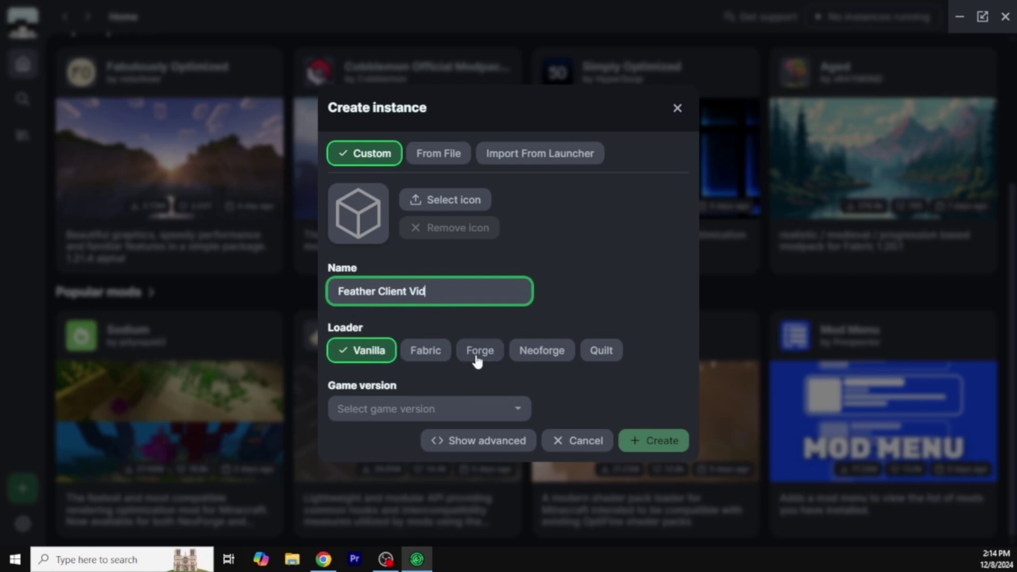
click(476, 354)
click(419, 351)
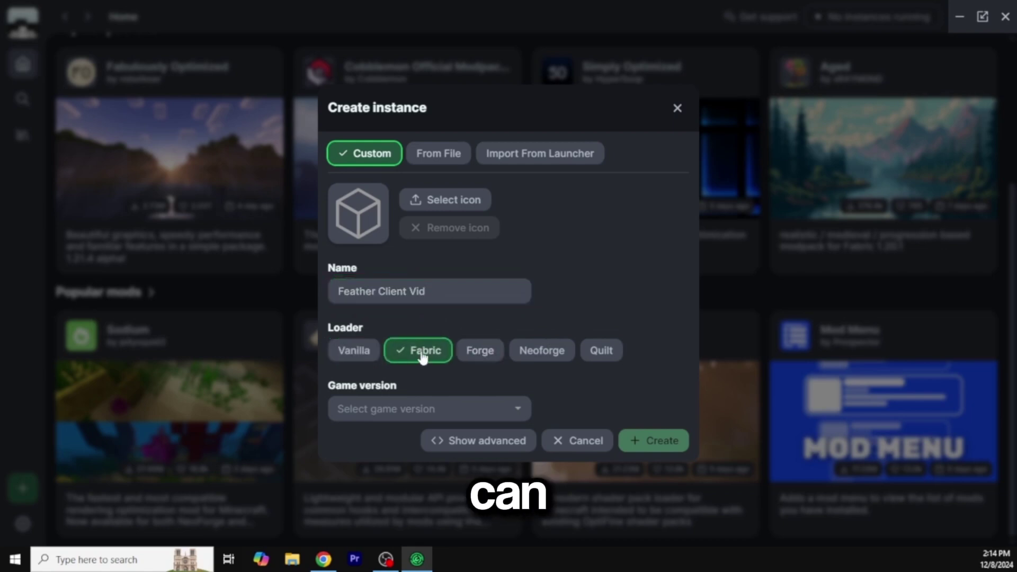
Choose game version 1.20 and create the instance
click(518, 413)
scroll(425, 357, down, 7)
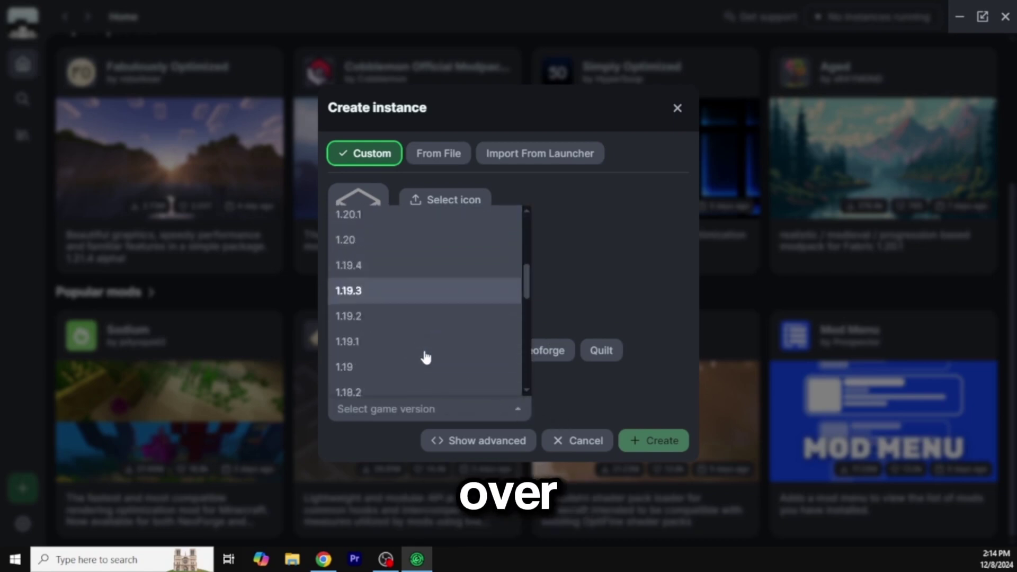
scroll(424, 356, down, 3)
scroll(404, 318, up, 2)
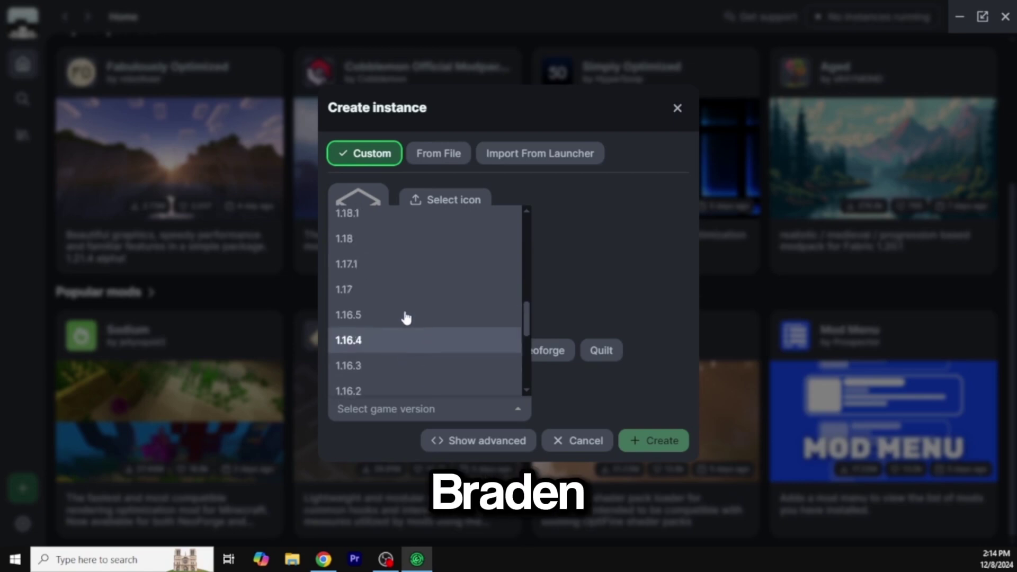
scroll(374, 326, up, 3)
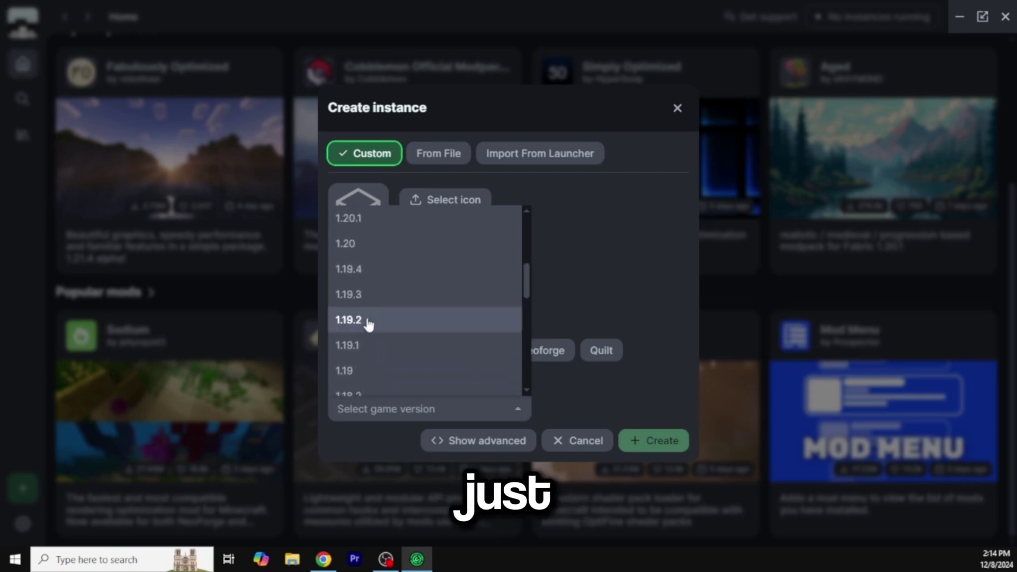
click(352, 243)
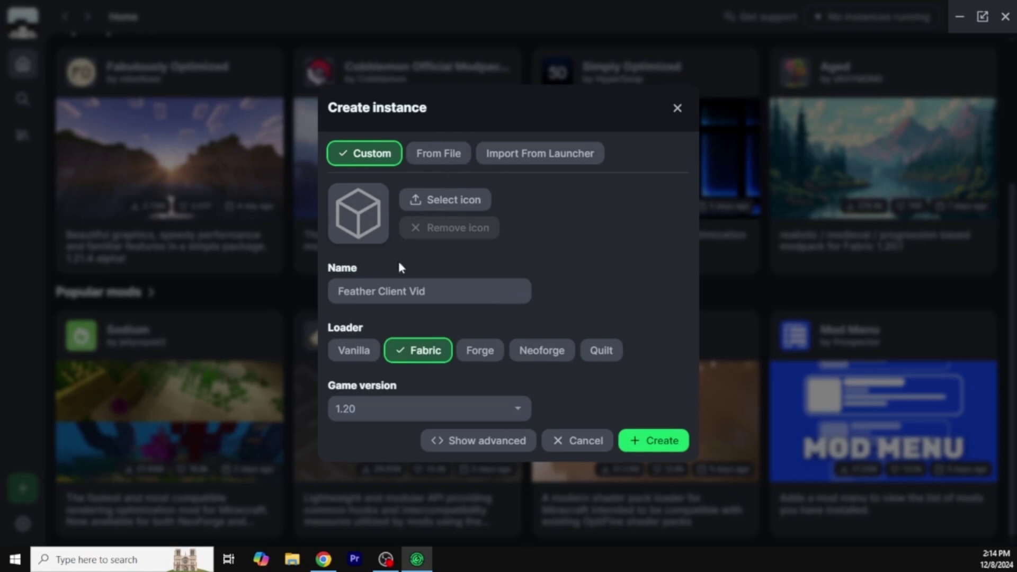
click(514, 443)
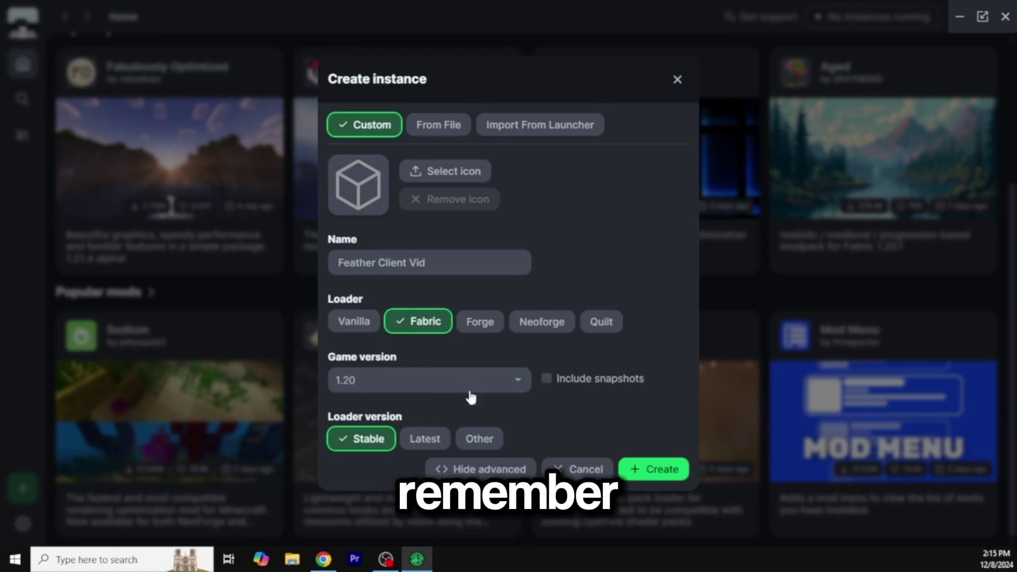
click(649, 470)
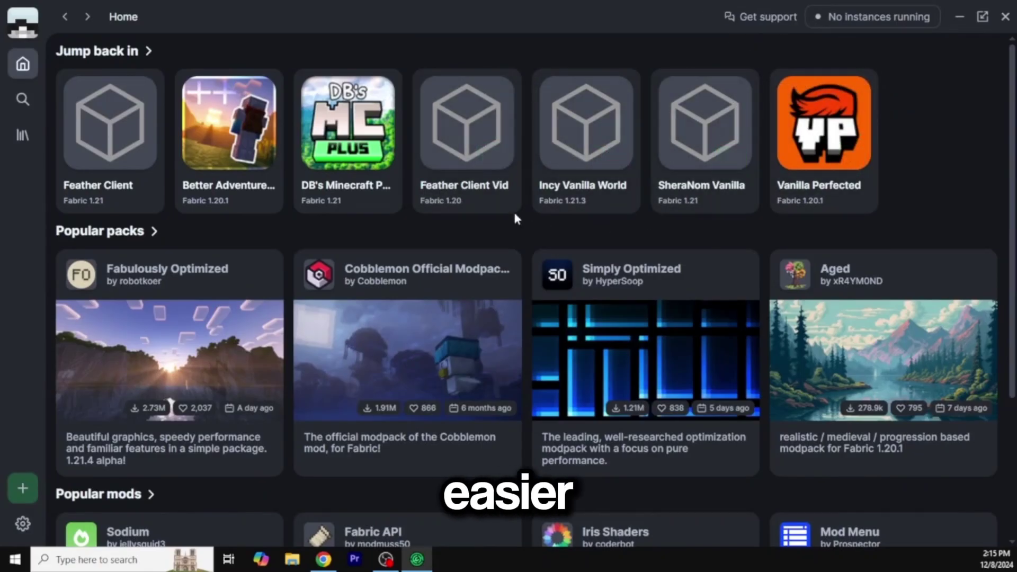
Open the Feather Client Vid instance's folder on disk and enter its mods folder
click(458, 131)
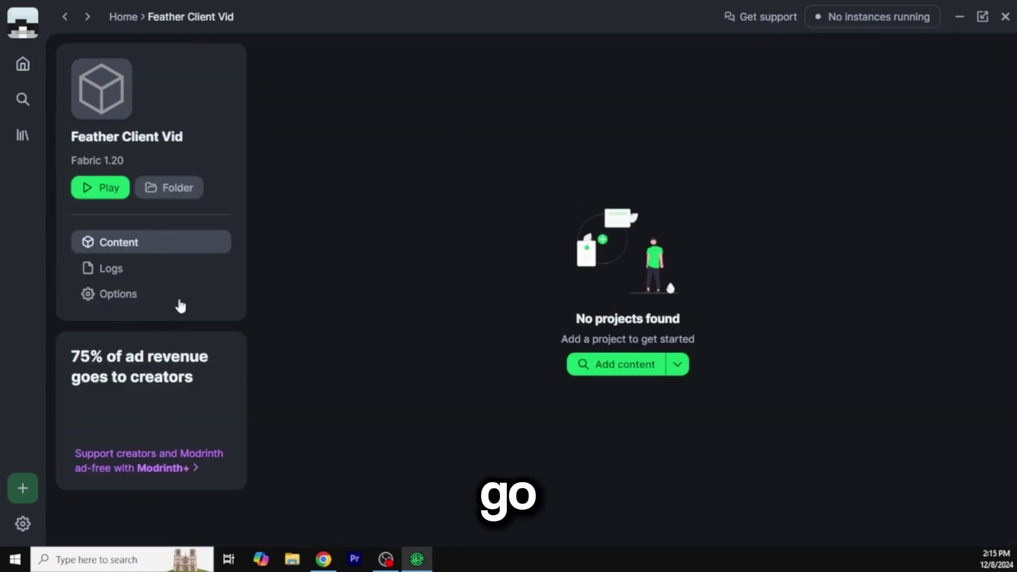
click(169, 189)
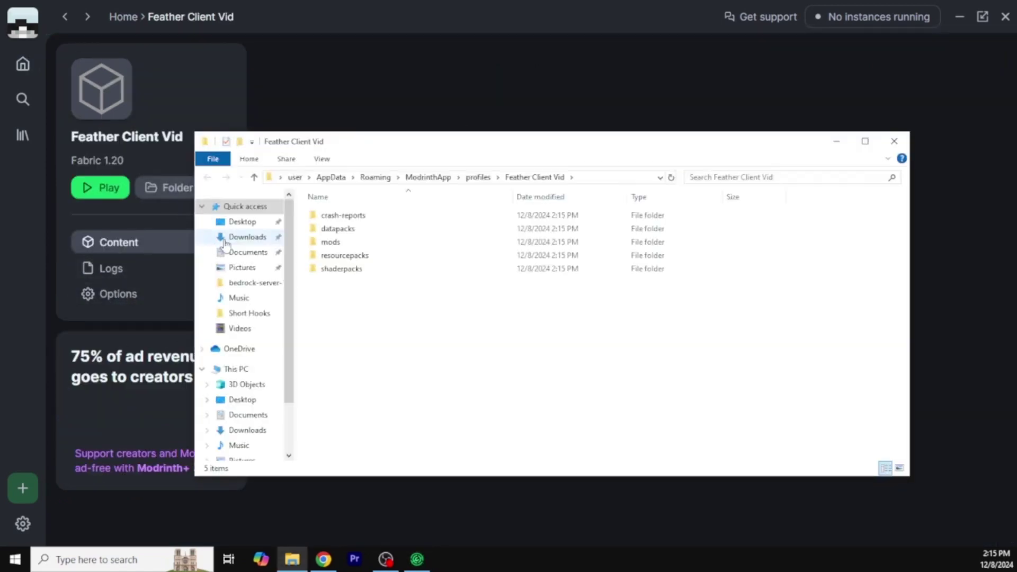
click(331, 243)
double_click(331, 244)
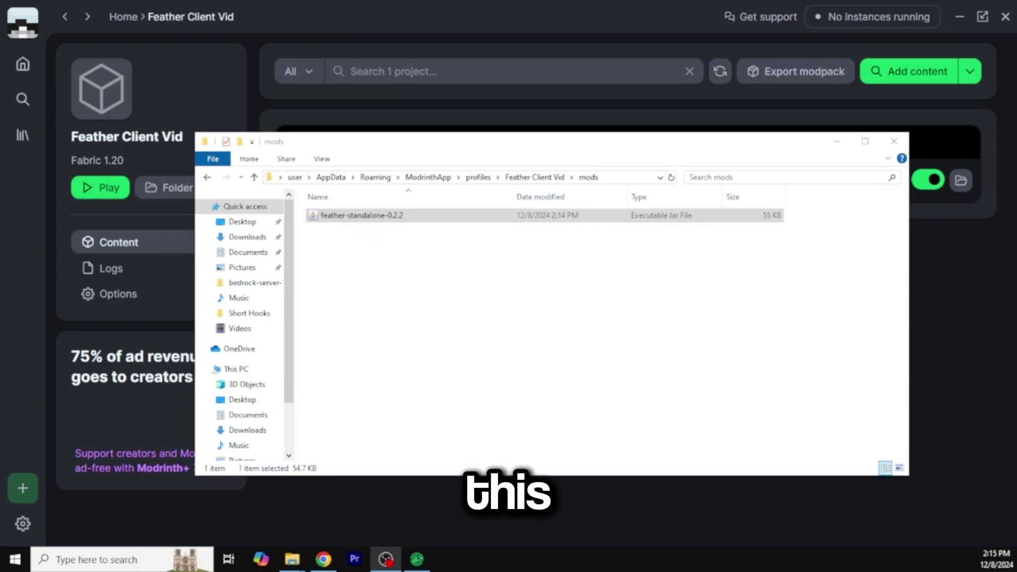
Close the mods folder window and check feather-standalone-0.2.2.jar is listed
click(894, 141)
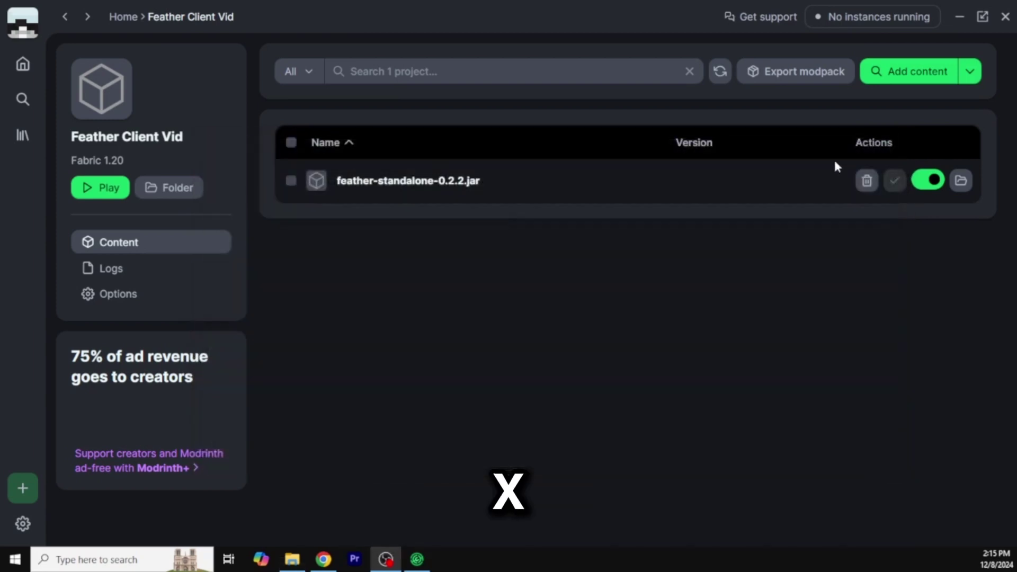
triple_click(376, 185)
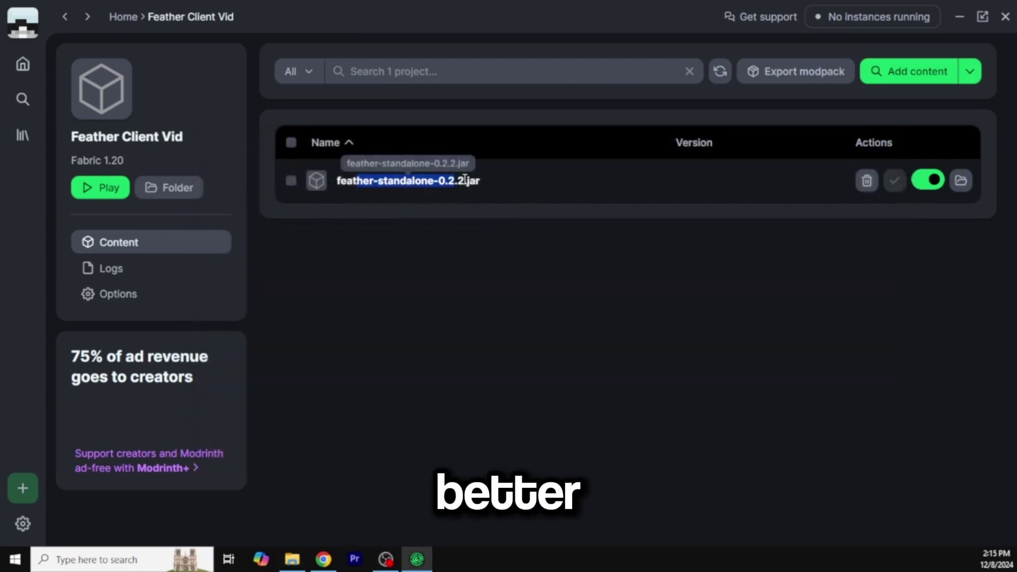
click(481, 220)
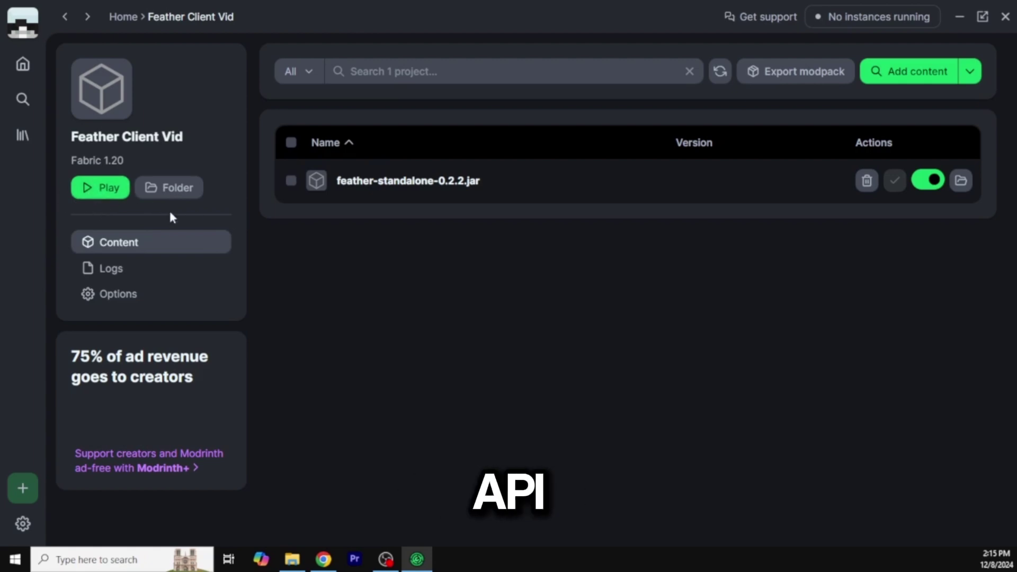
Install Fabric API from the content browser and launch Feather Client Vid
click(894, 75)
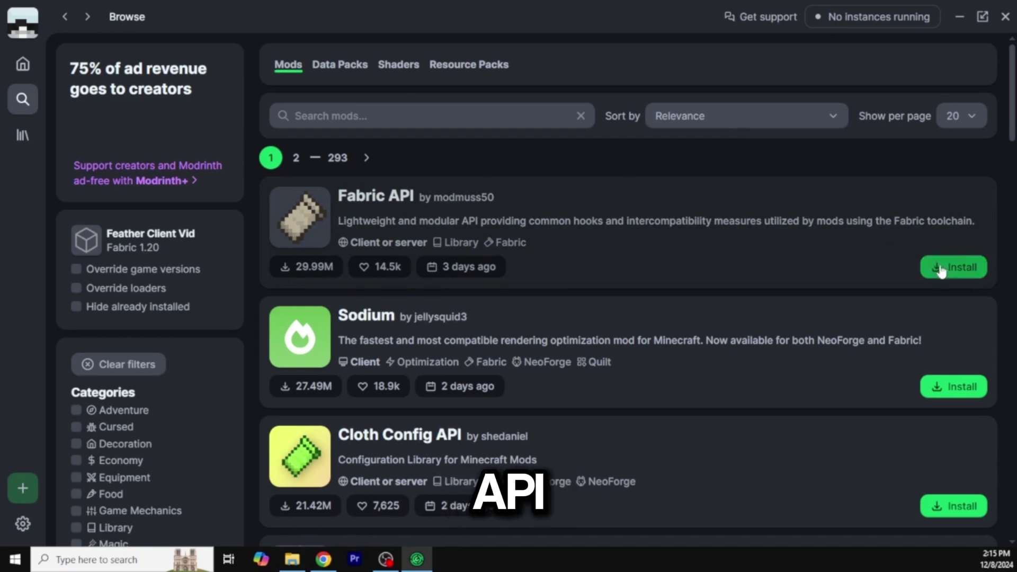
click(948, 267)
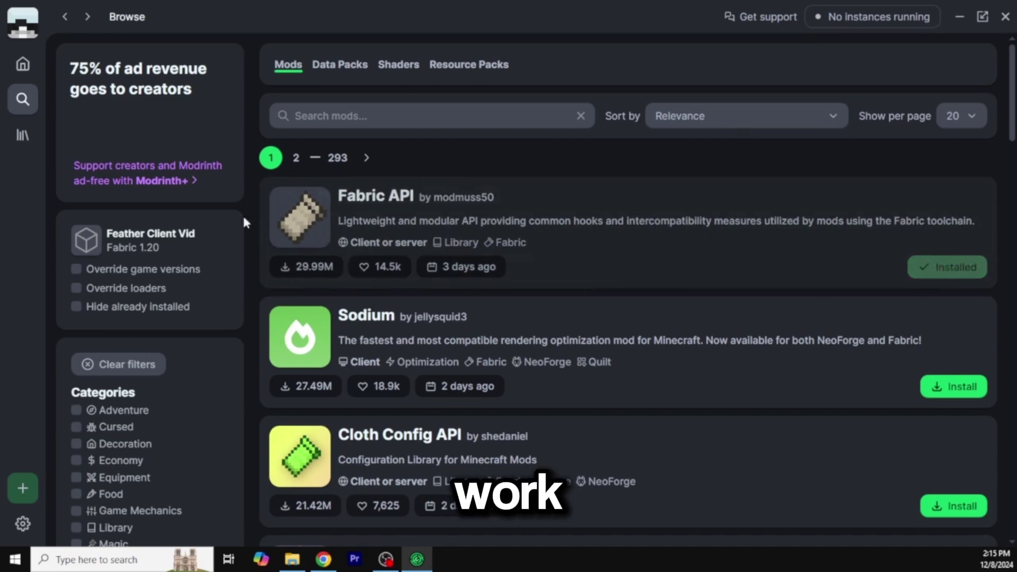
click(136, 237)
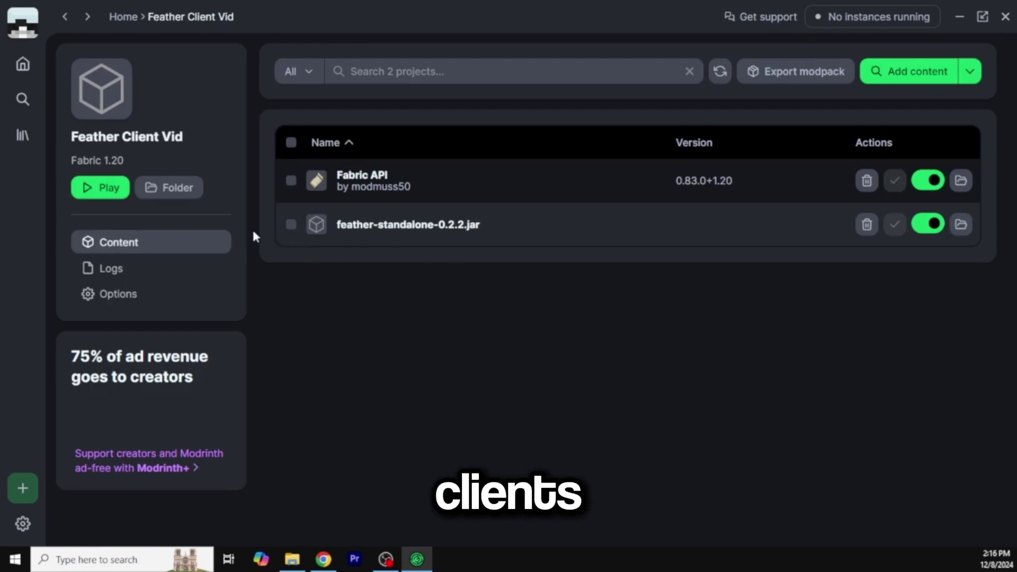
click(97, 197)
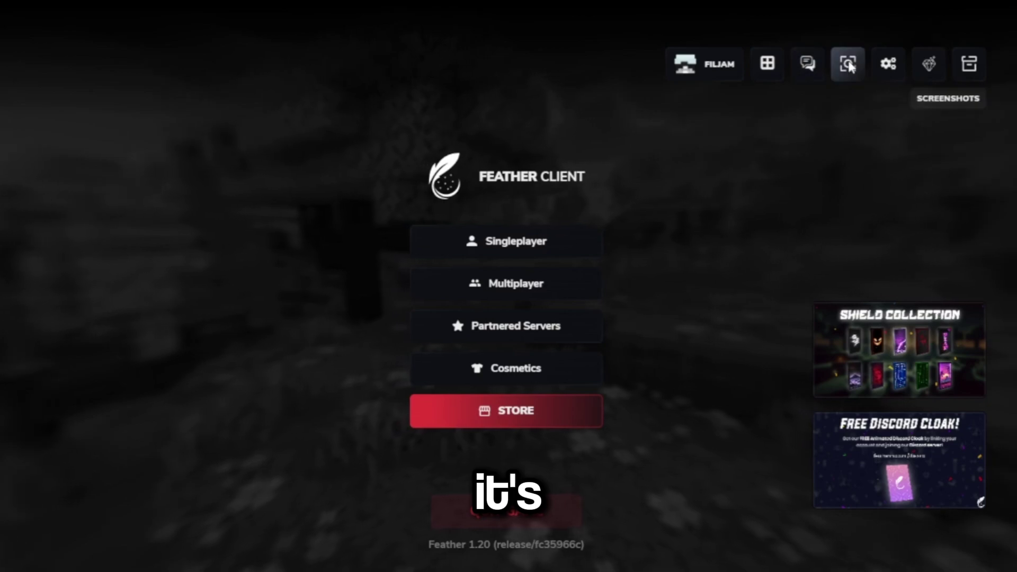
Browse the Social chat panel and the resource pack list, closing each afterwards
click(820, 68)
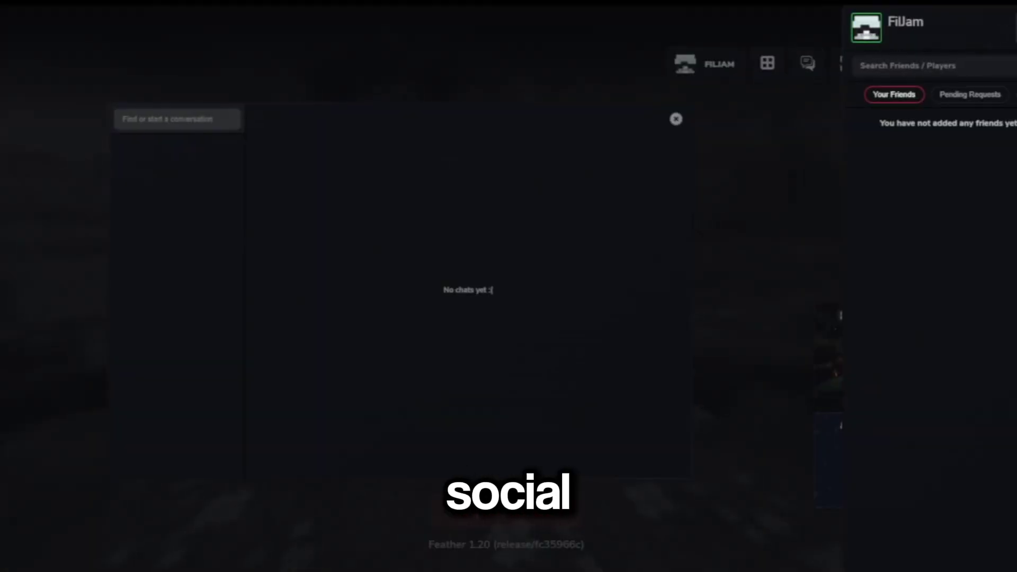
key(Escape)
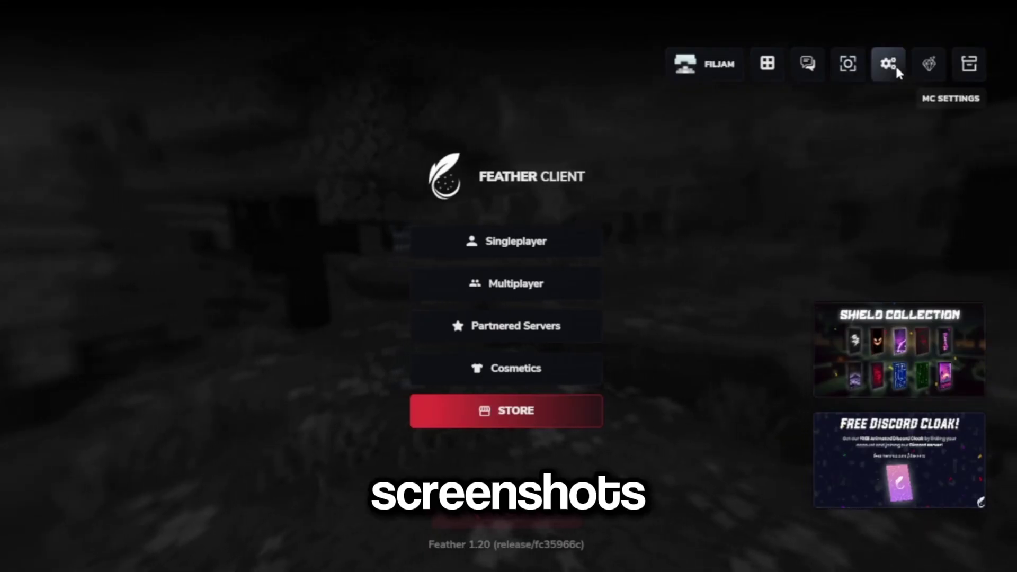
click(972, 67)
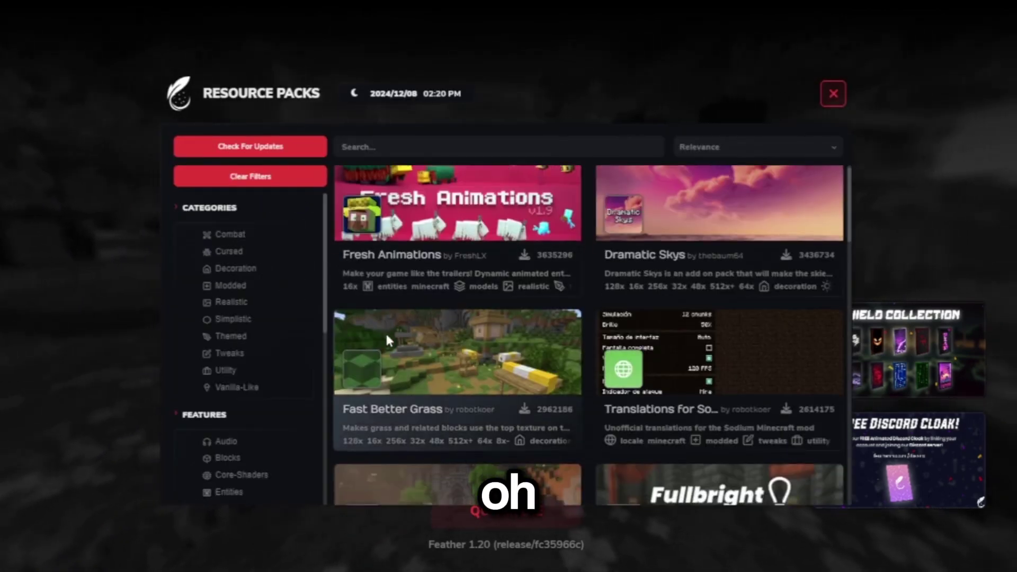
scroll(382, 337, down, 4)
scroll(371, 342, down, 5)
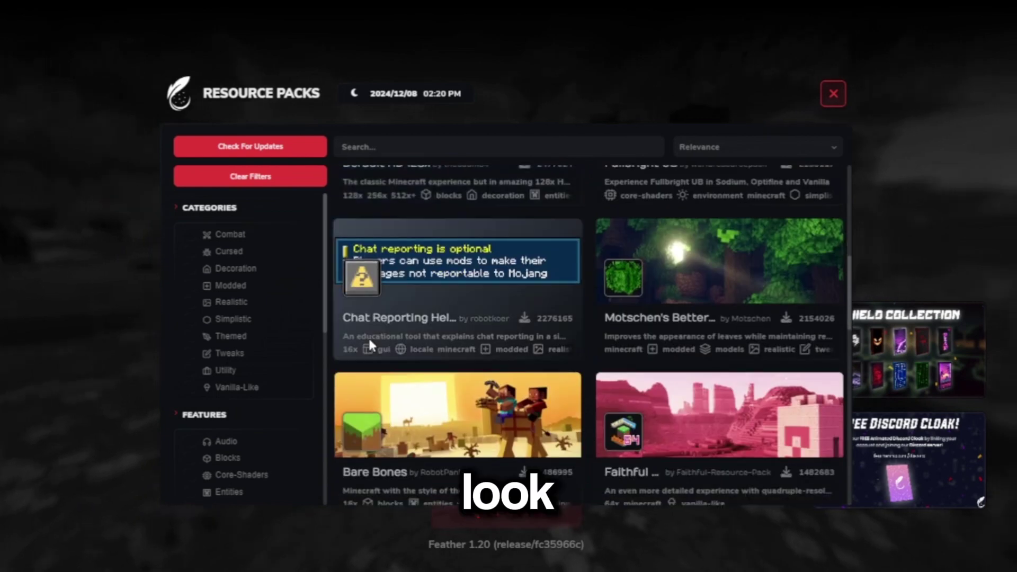
scroll(233, 302, down, 5)
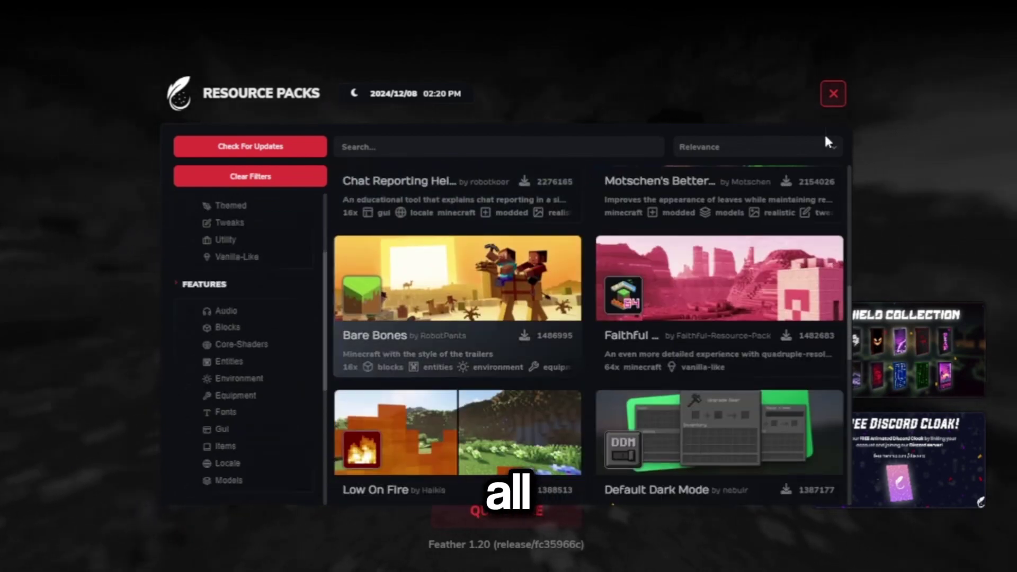
click(834, 94)
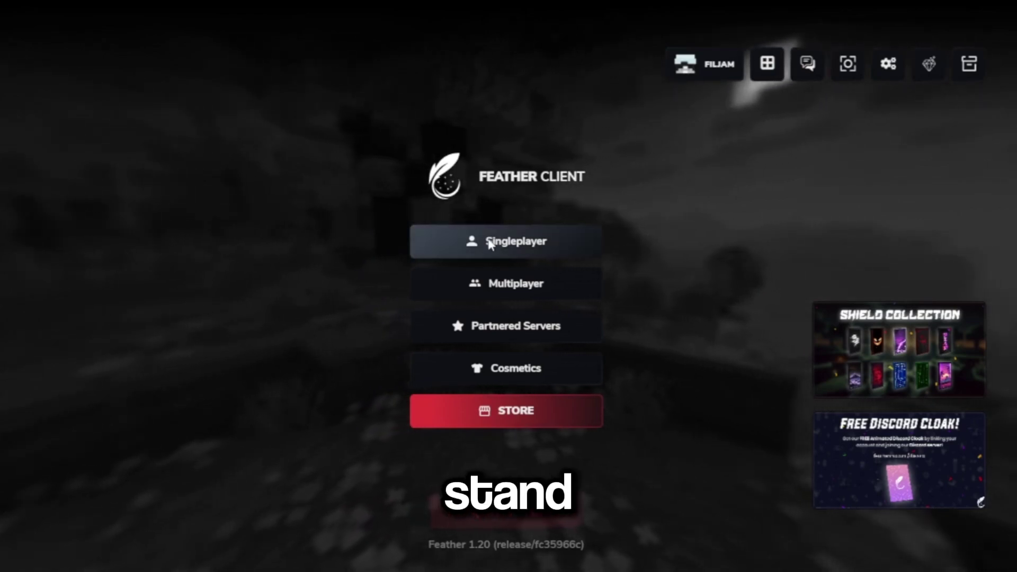
Start a new singleplayer world and open the Feather HUD editor with Right Shift
click(489, 242)
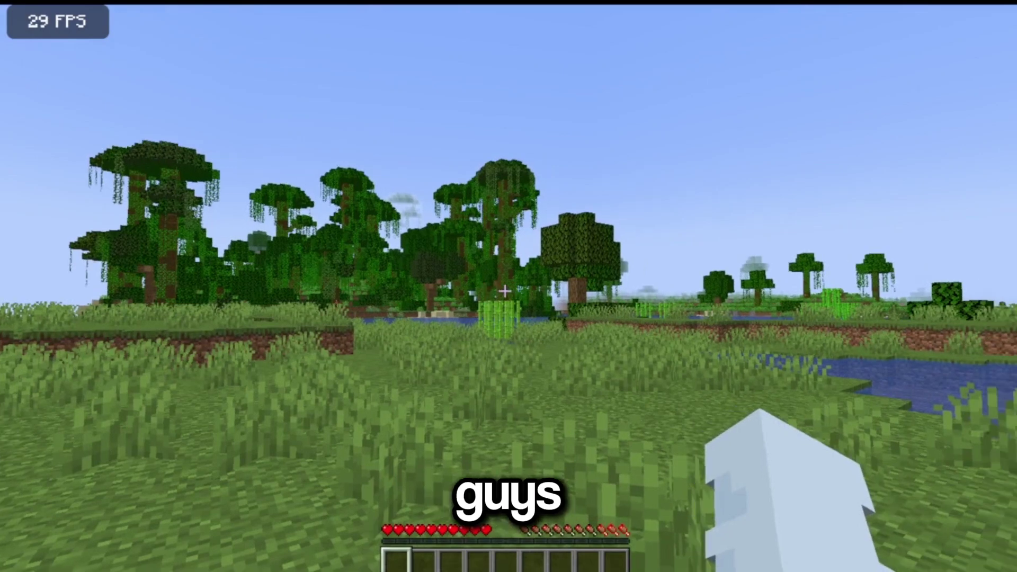
key(Shift_R)
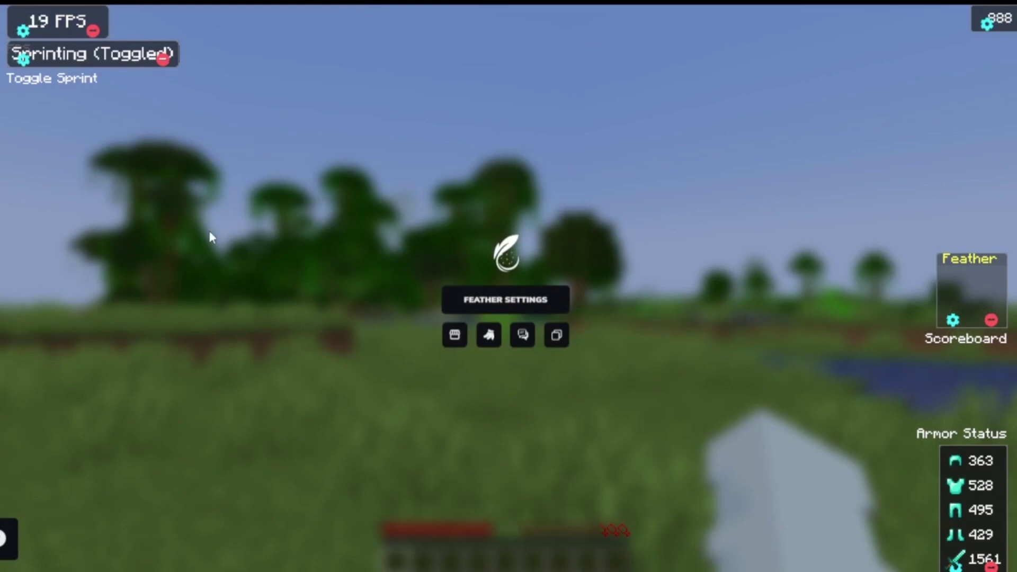
Open Feather Settings and scroll the Mod Menu grid from Animations down to Zoom
click(500, 303)
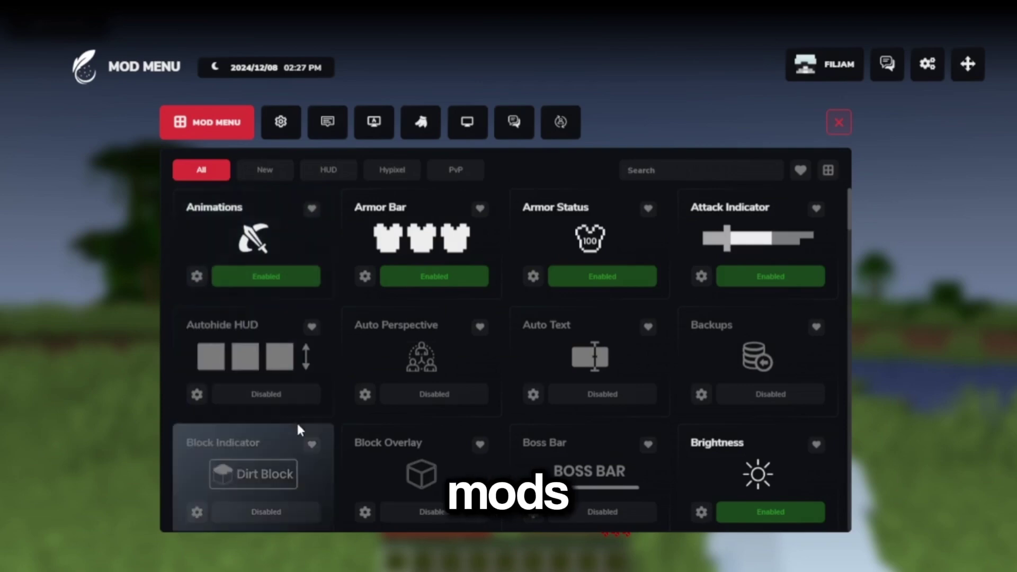
scroll(298, 430, down, 10)
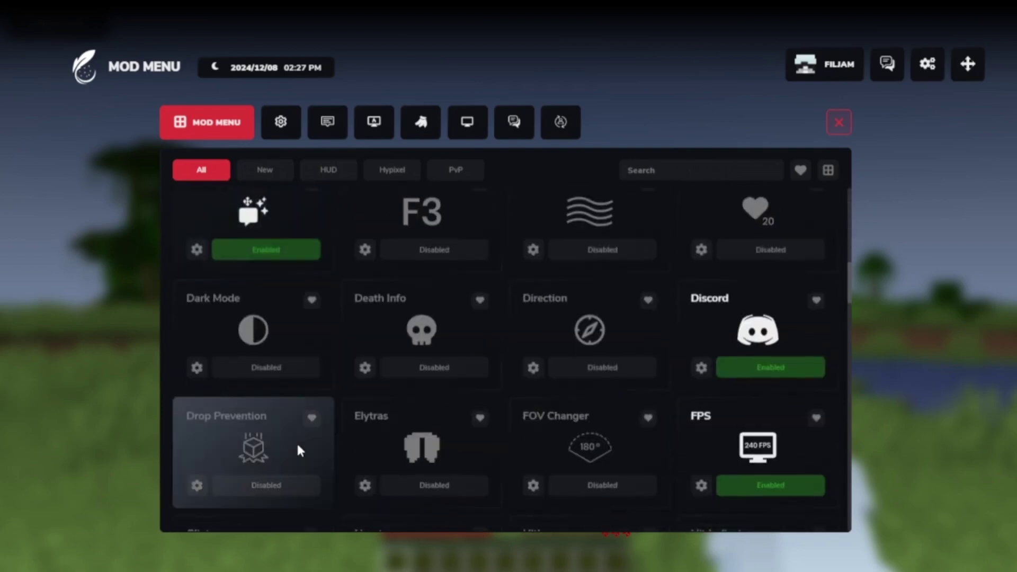
scroll(297, 445, down, 10)
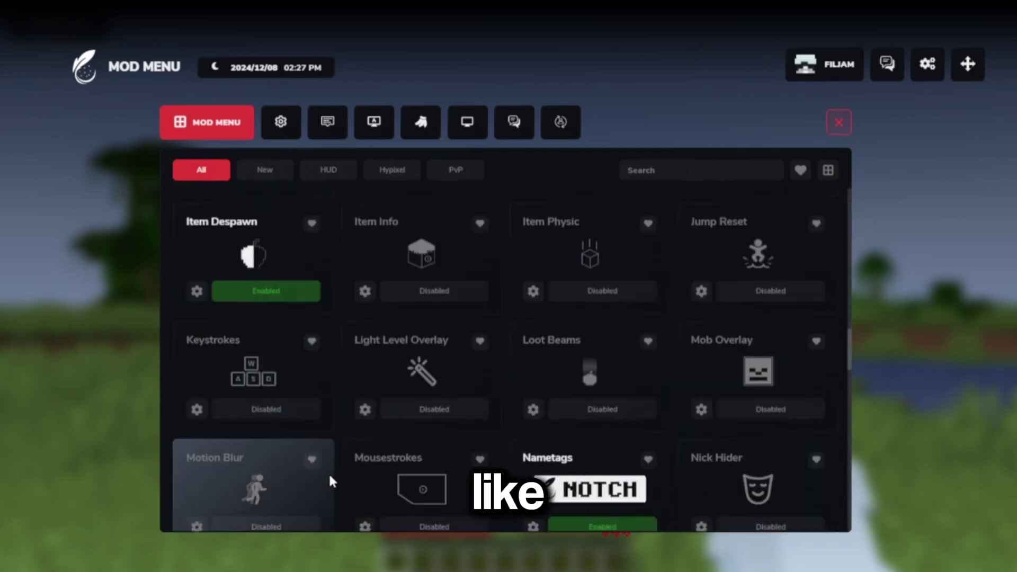
scroll(330, 480, down, 10)
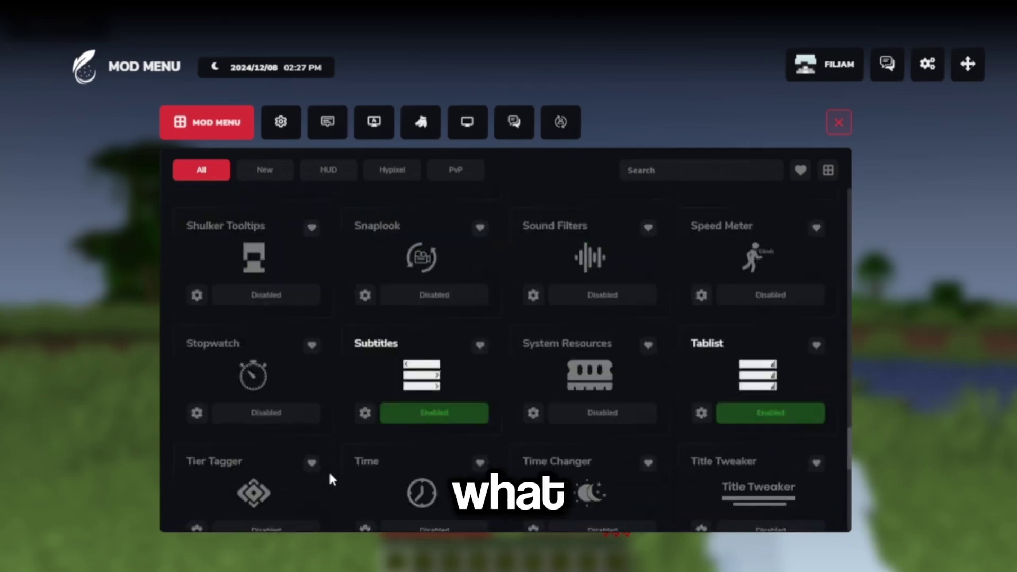
scroll(331, 479, down, 10)
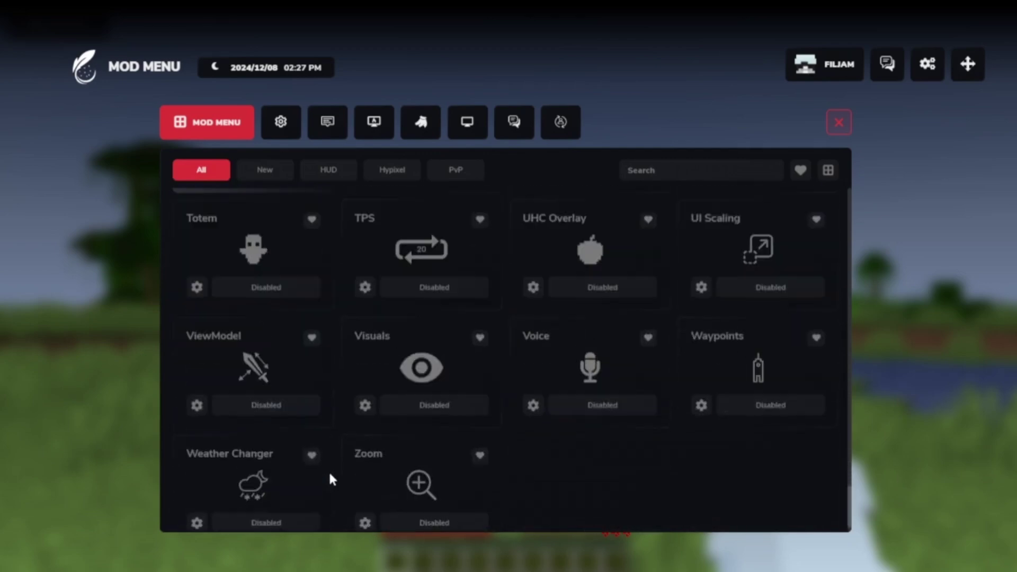
scroll(329, 469, down, 1)
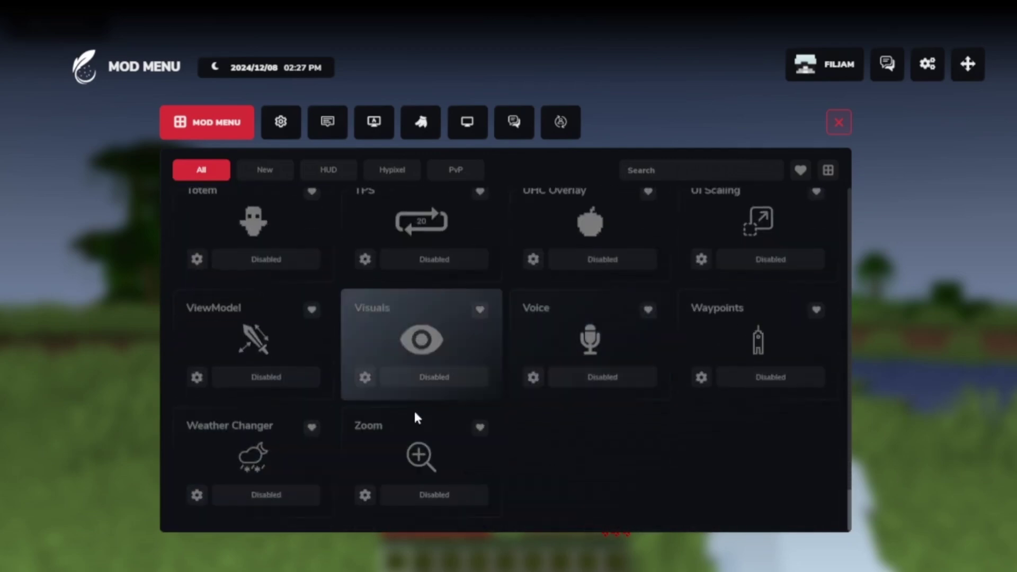
scroll(415, 413, up, 5)
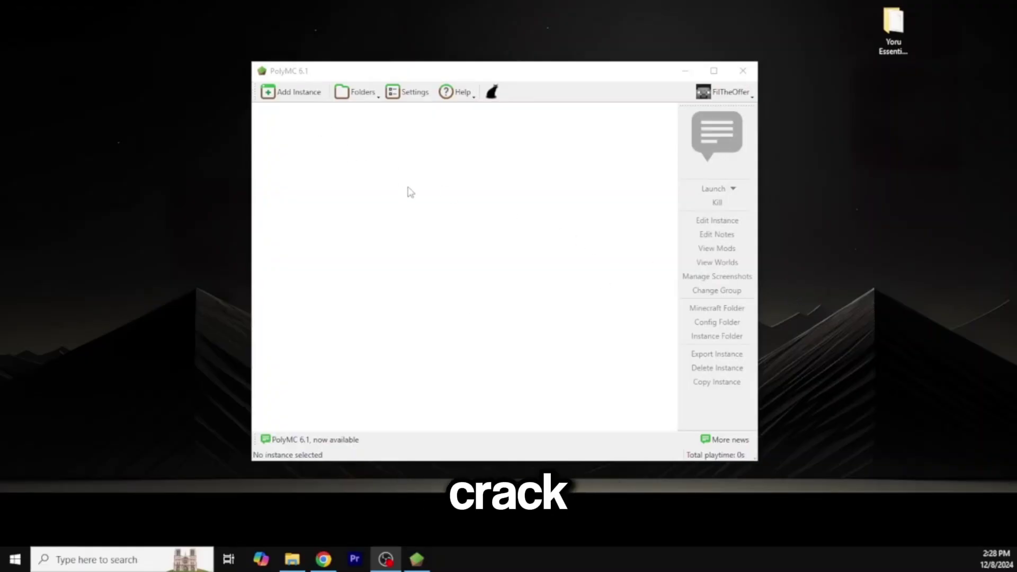
Select the offline account from the account list and close Settings
click(725, 92)
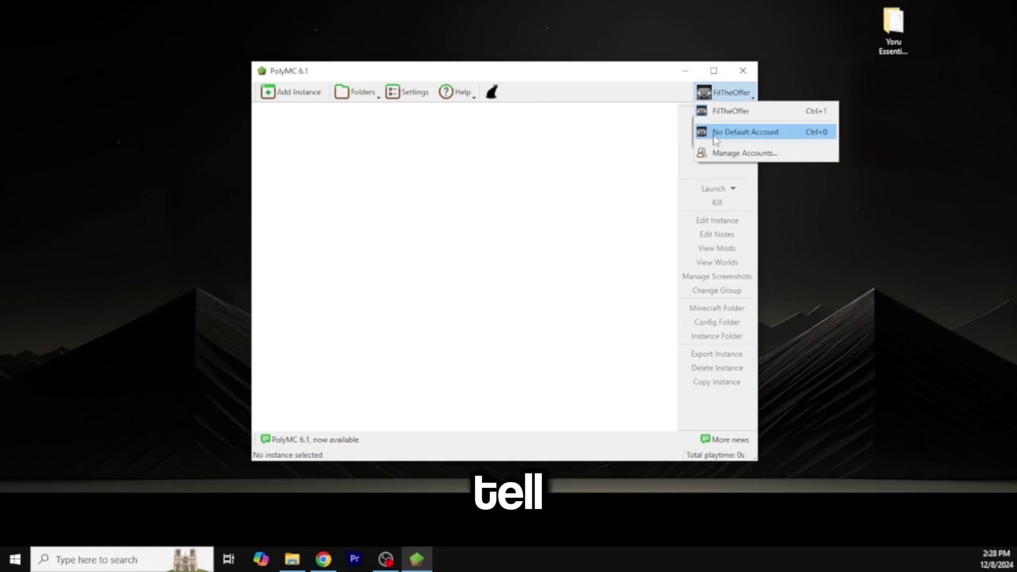
click(727, 154)
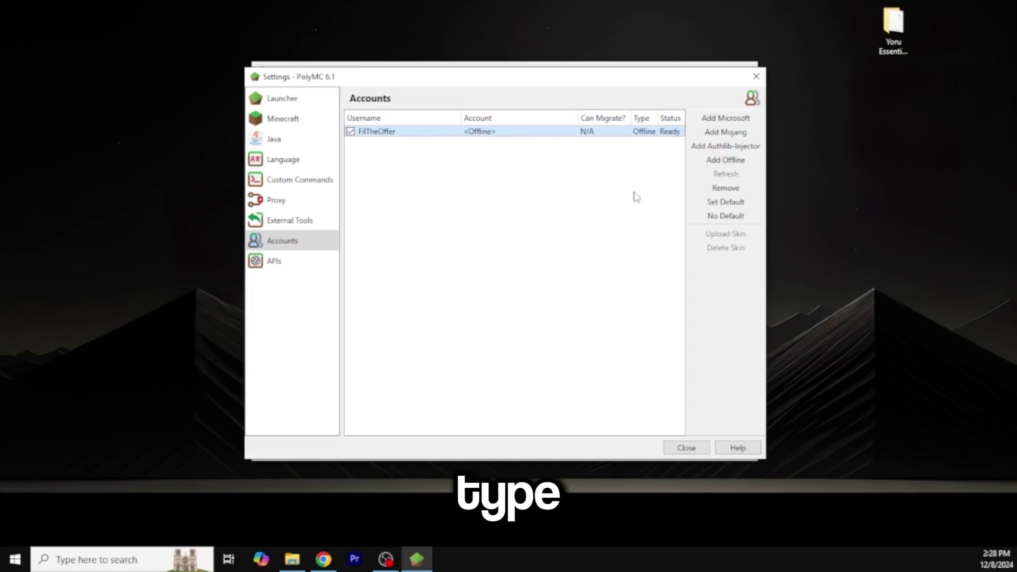
click(680, 449)
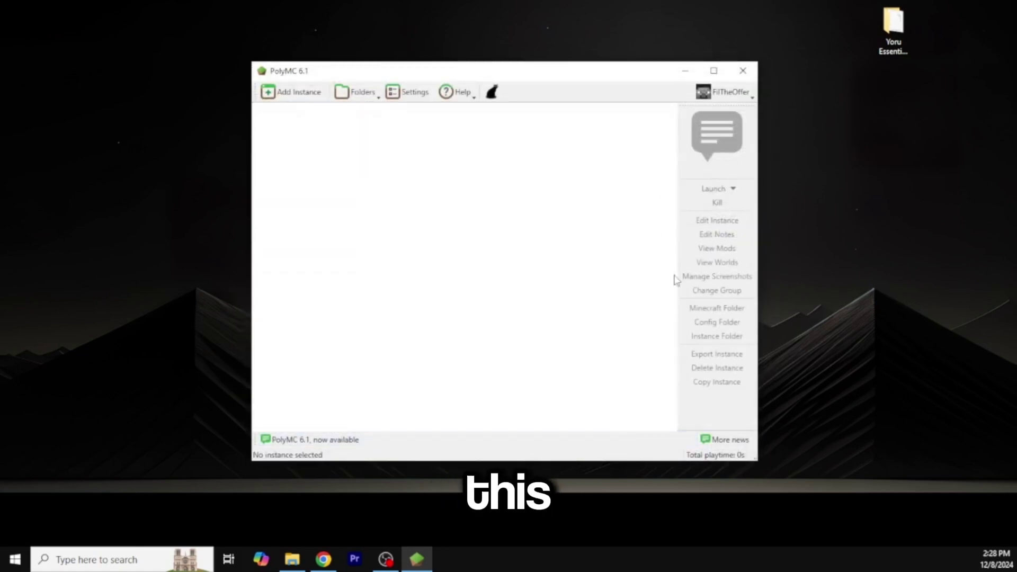
Create instance 'Feather Client' on Minecraft 1.20 with Fabric loader 0.16.9
click(286, 98)
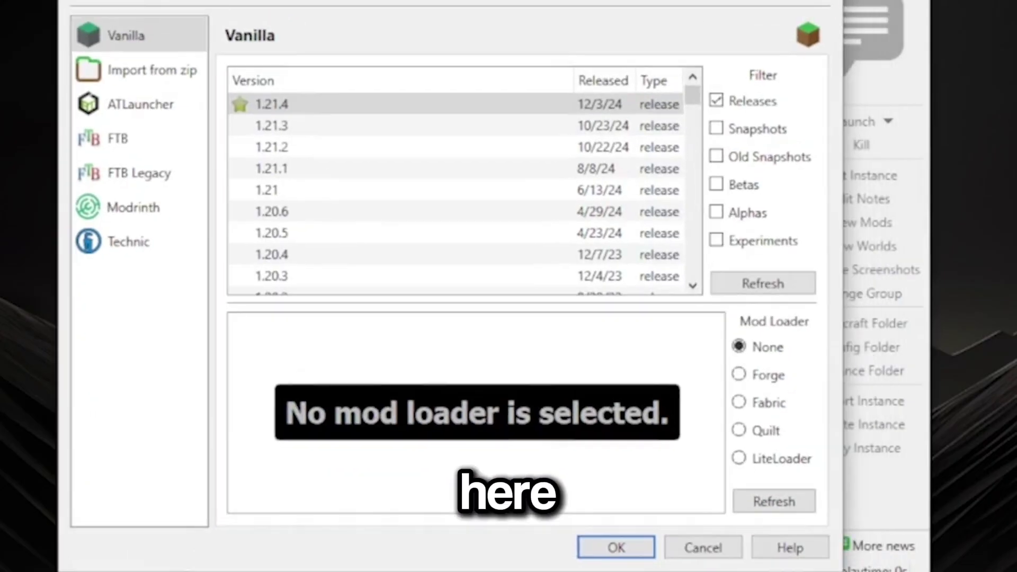
click(739, 404)
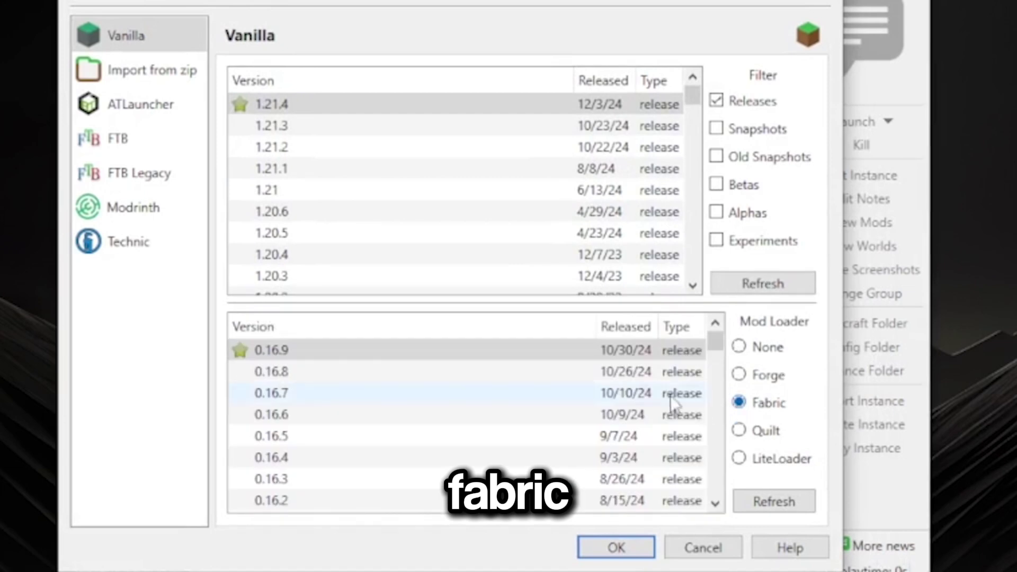
scroll(269, 212, down, 3)
click(269, 211)
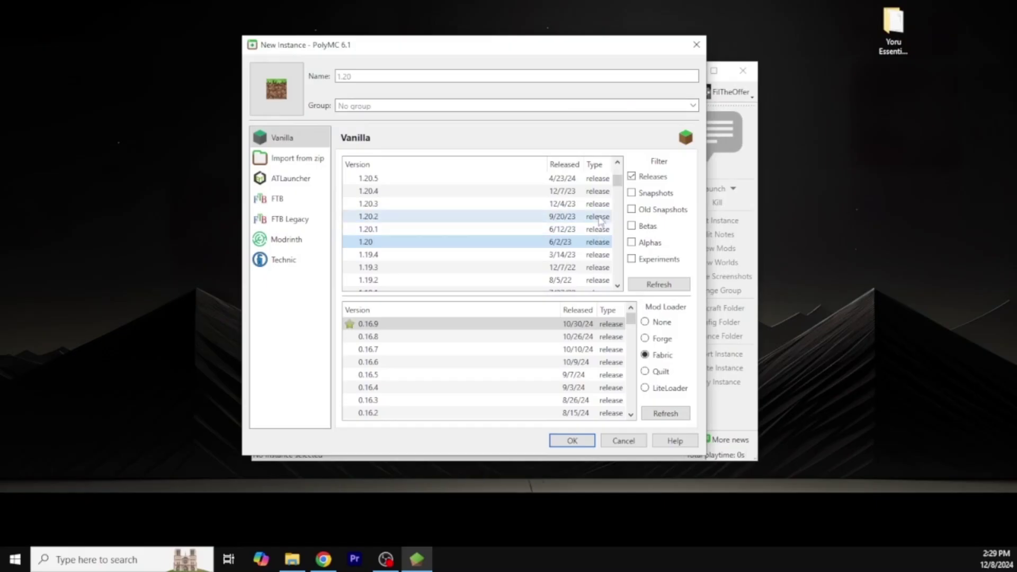
click(380, 77)
text(Feather Client)
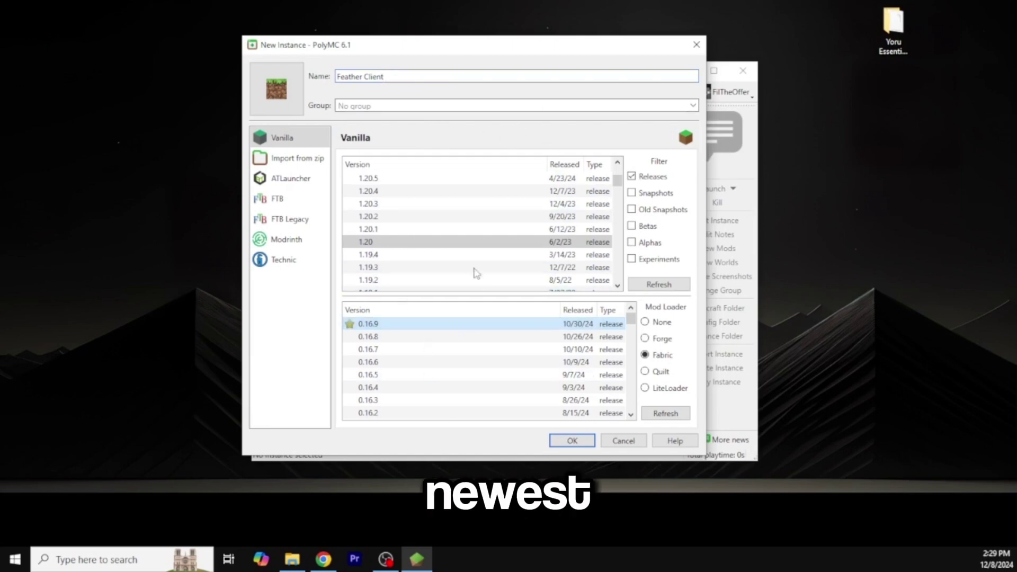
click(452, 243)
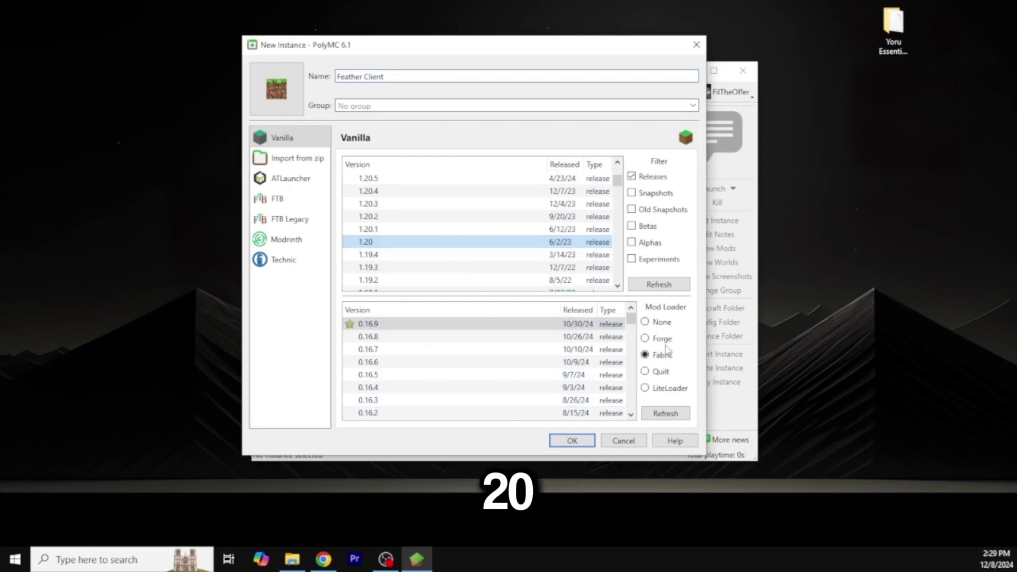
scroll(609, 396, down, 1)
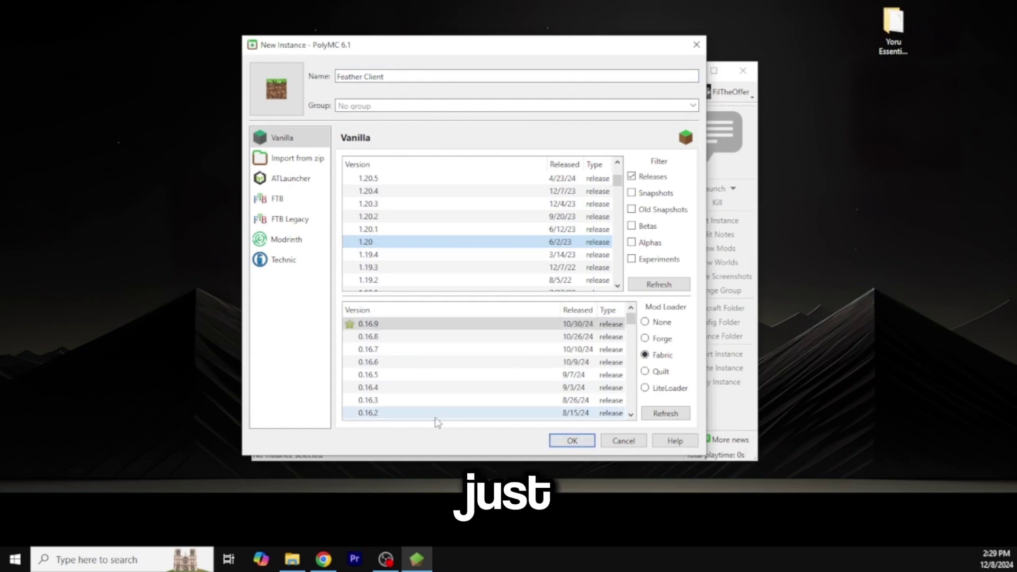
click(570, 442)
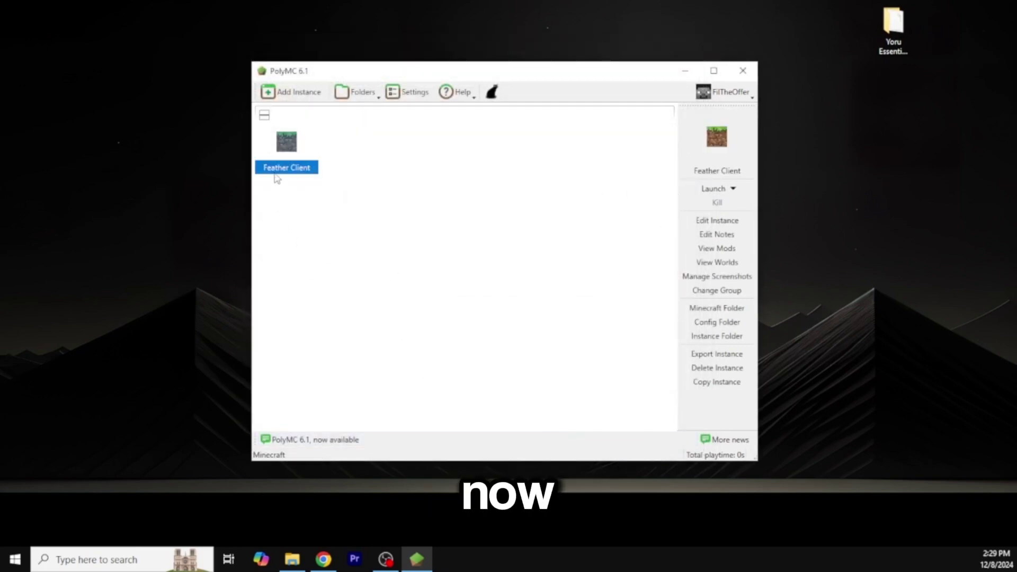
Add the Feather Loader 0.2.2 jar to the Feather Client instance's mods, then close the editor
drag(276, 177, 291, 164)
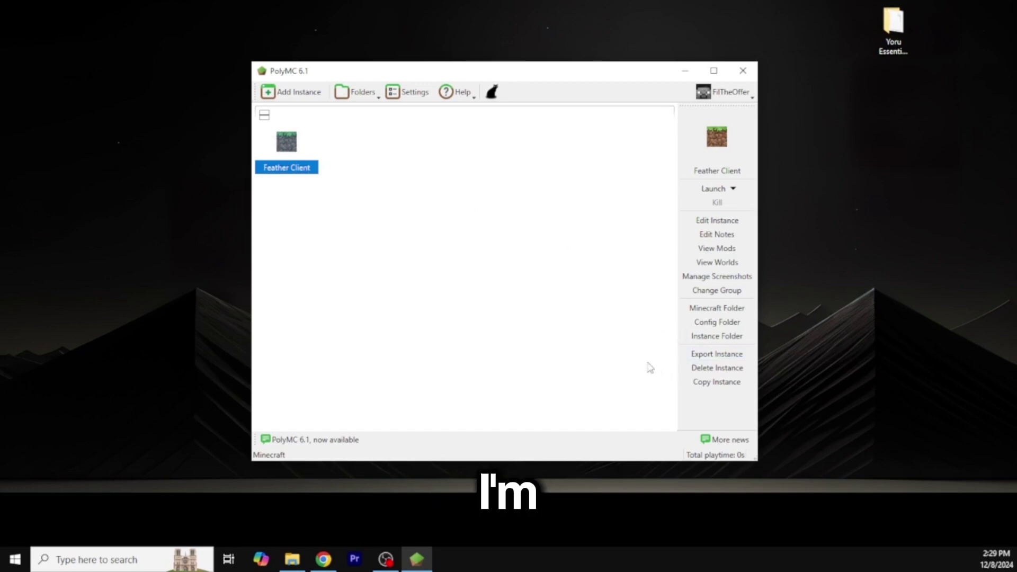
click(705, 222)
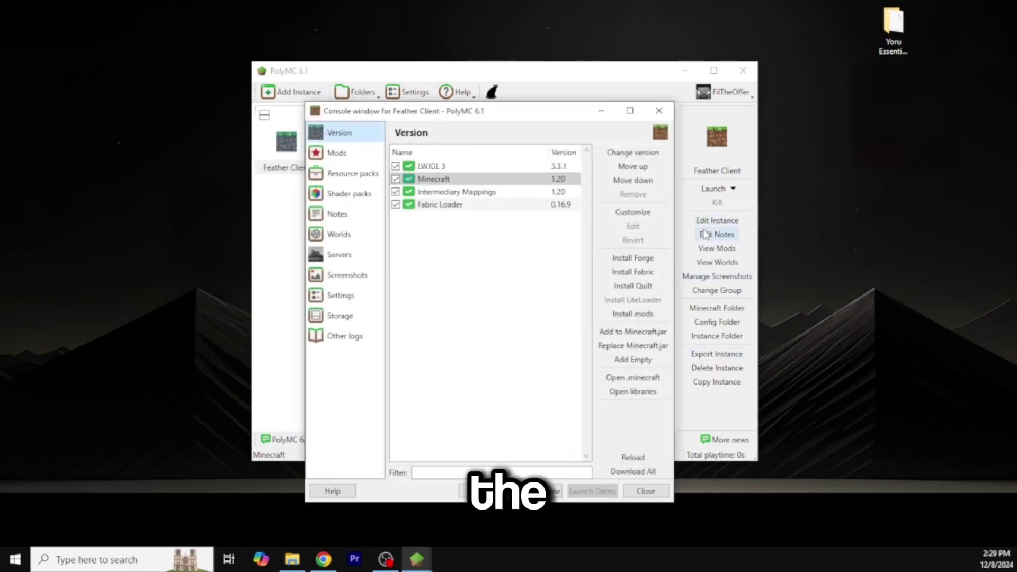
click(433, 182)
click(337, 153)
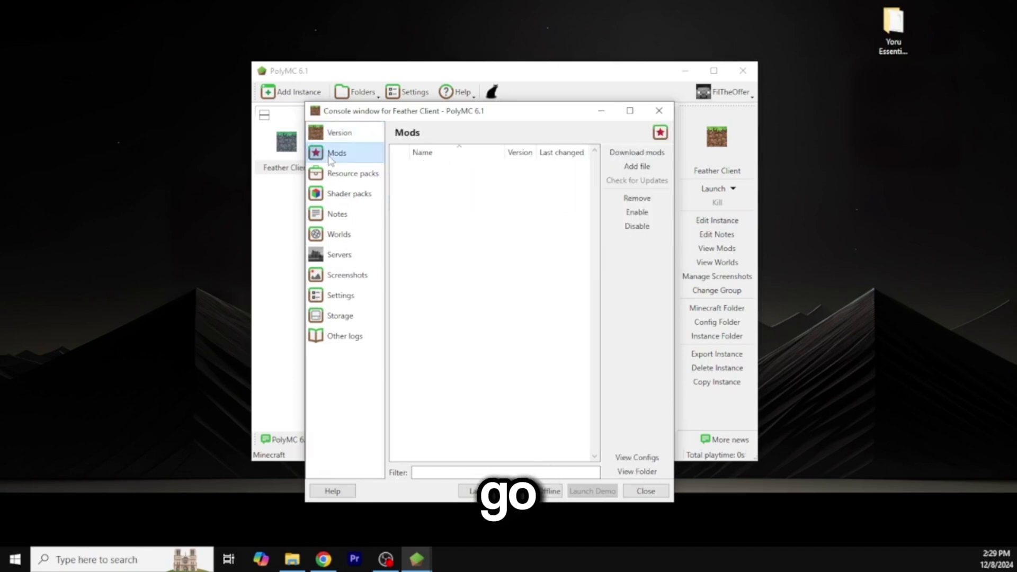
click(638, 167)
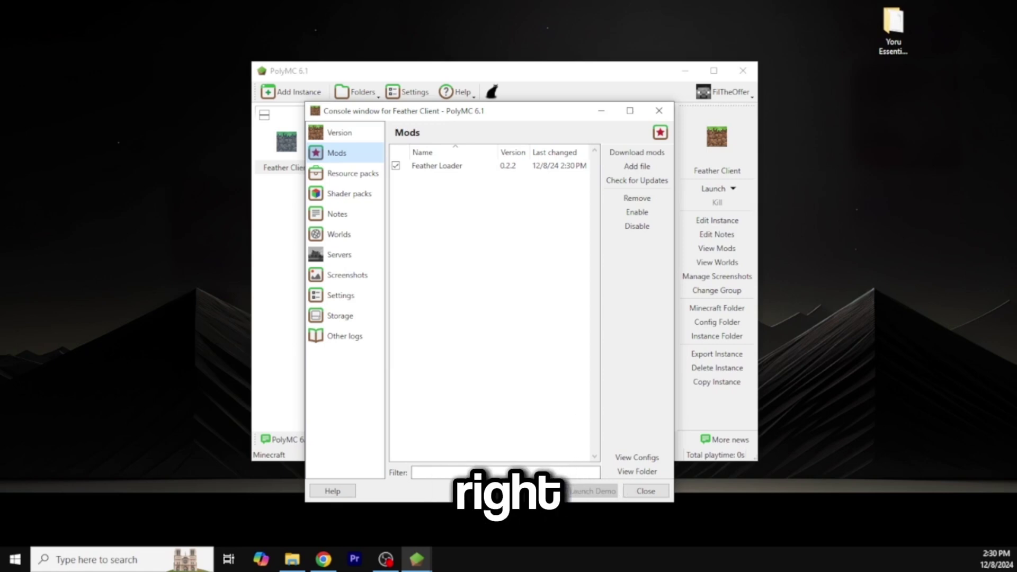
click(637, 492)
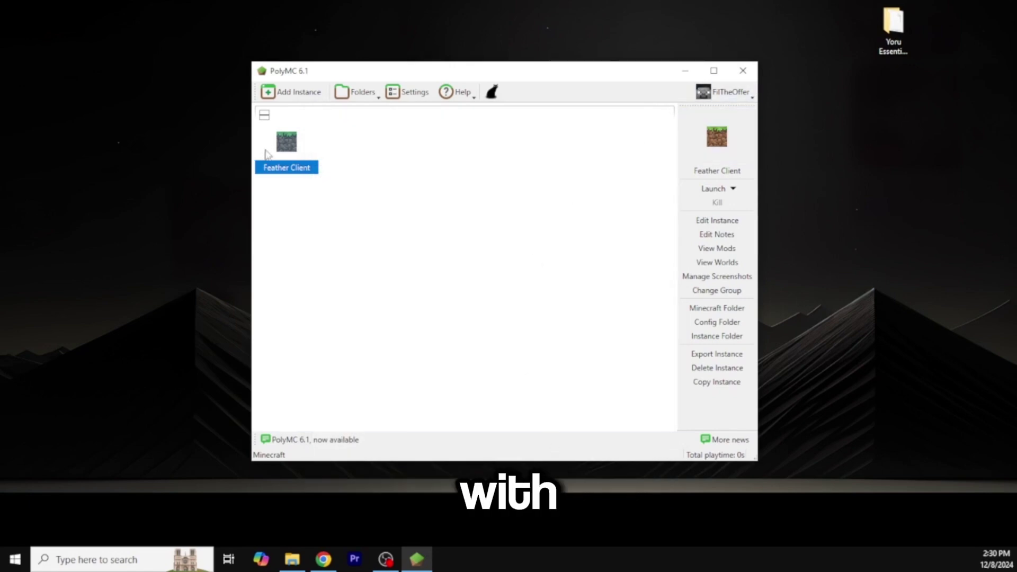
Launch the Feather Client instance from the PolyMC launcher
double_click(281, 152)
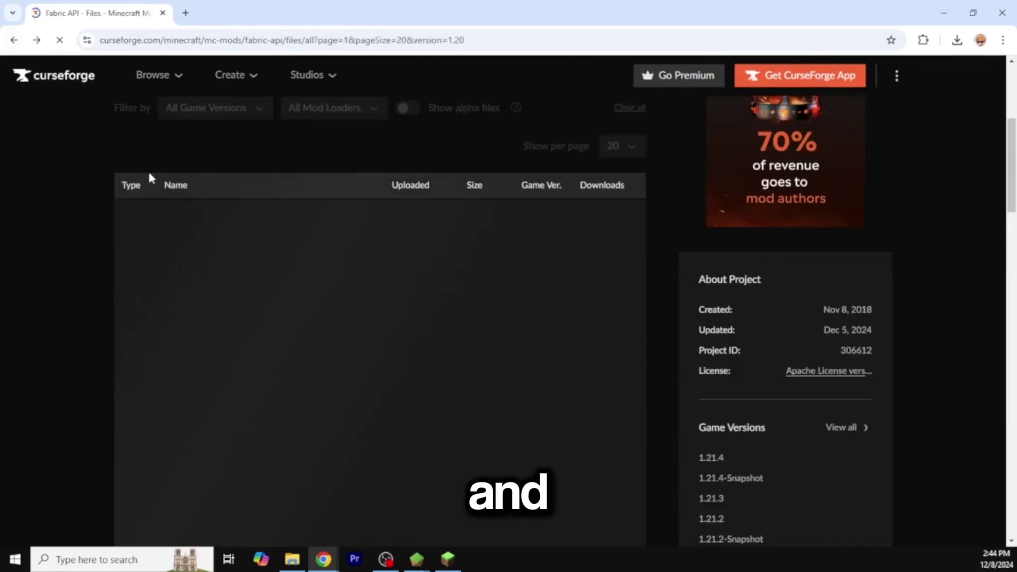
Show the download options for Fabric API 0.83.0+1.20, then switch back to PolyMC
scroll(311, 283, up, 1)
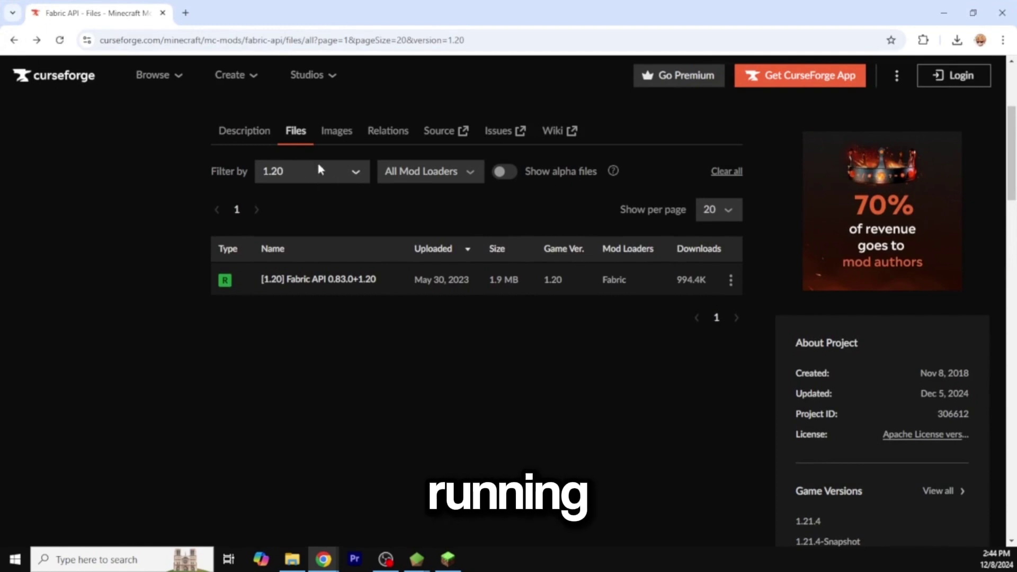
click(731, 279)
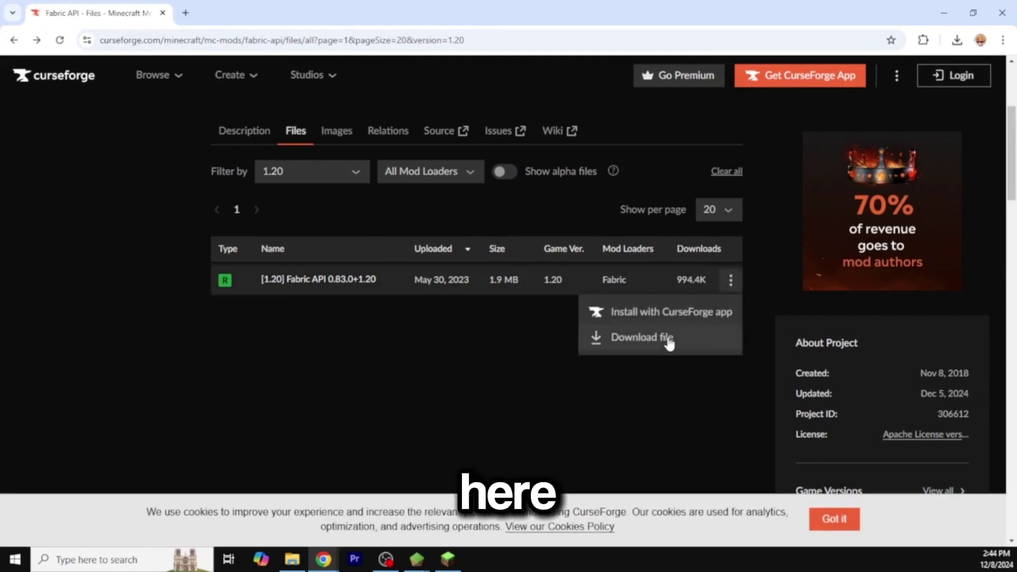
mouse_move(417, 560)
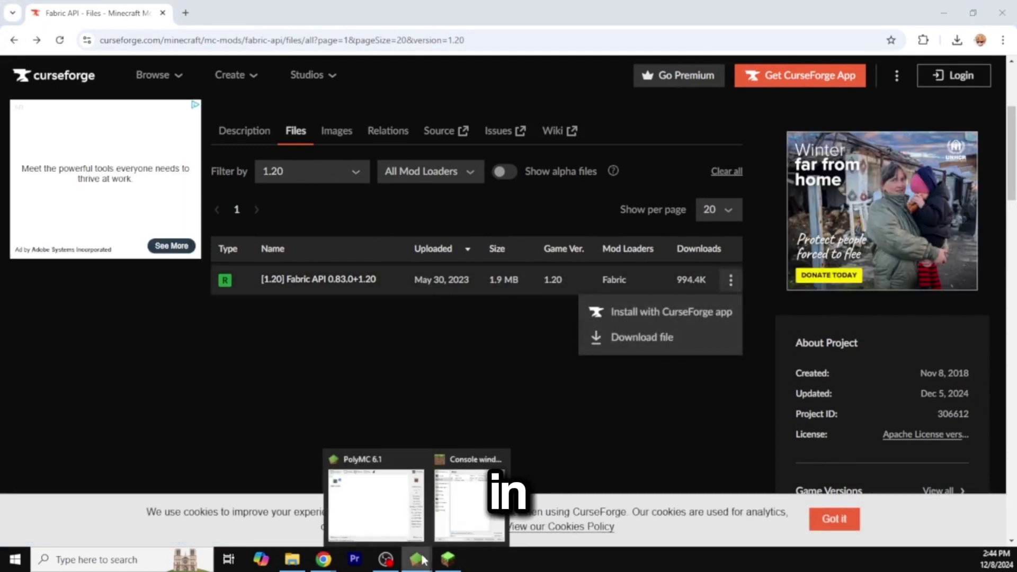
click(376, 504)
Move the Feather Client console aside and bring the running 1.20 game forward
click(479, 531)
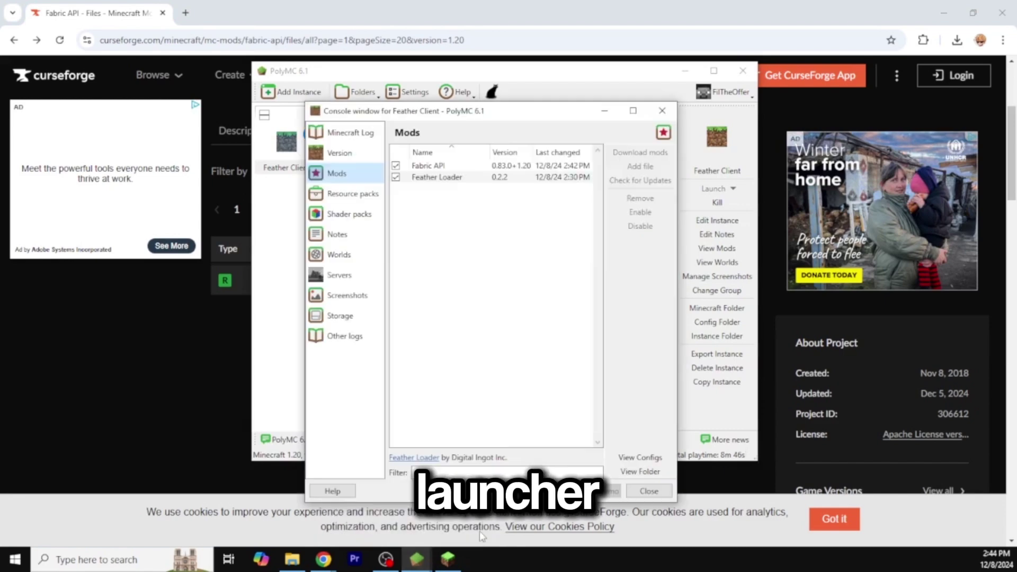
drag(337, 117, 436, 80)
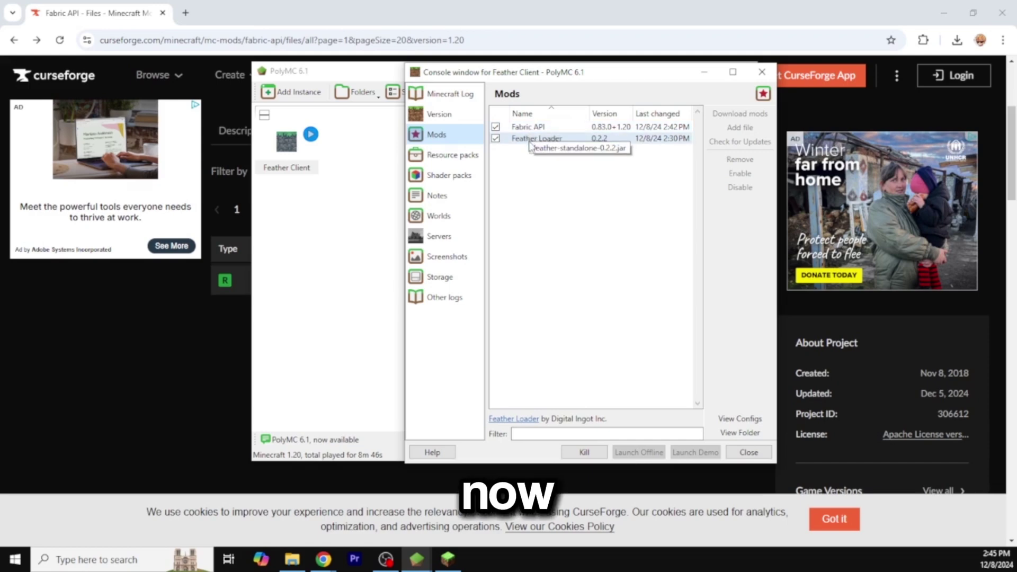
click(448, 559)
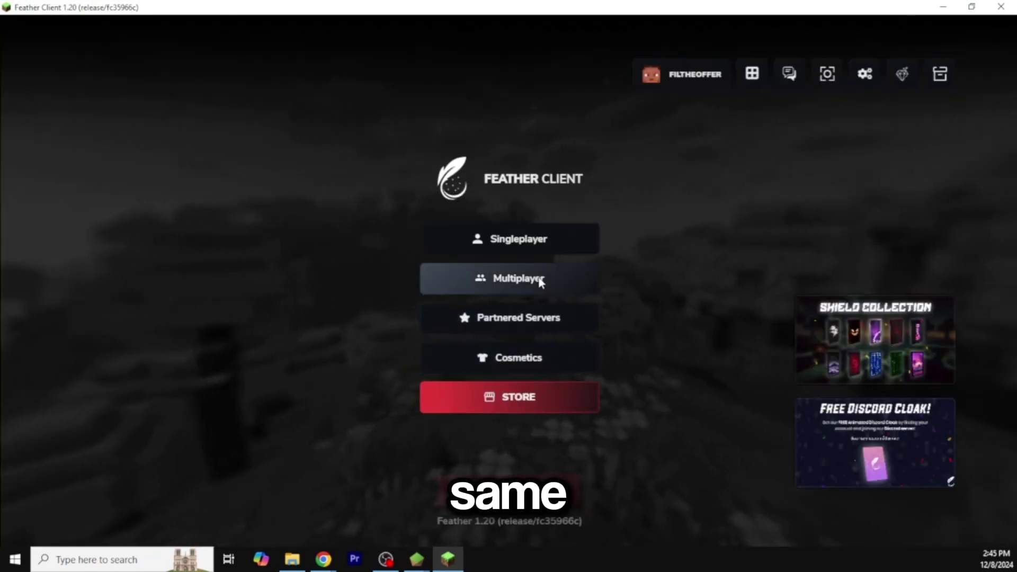
Try joining the Complex Gaming server from the multiplayer list, then return
click(540, 281)
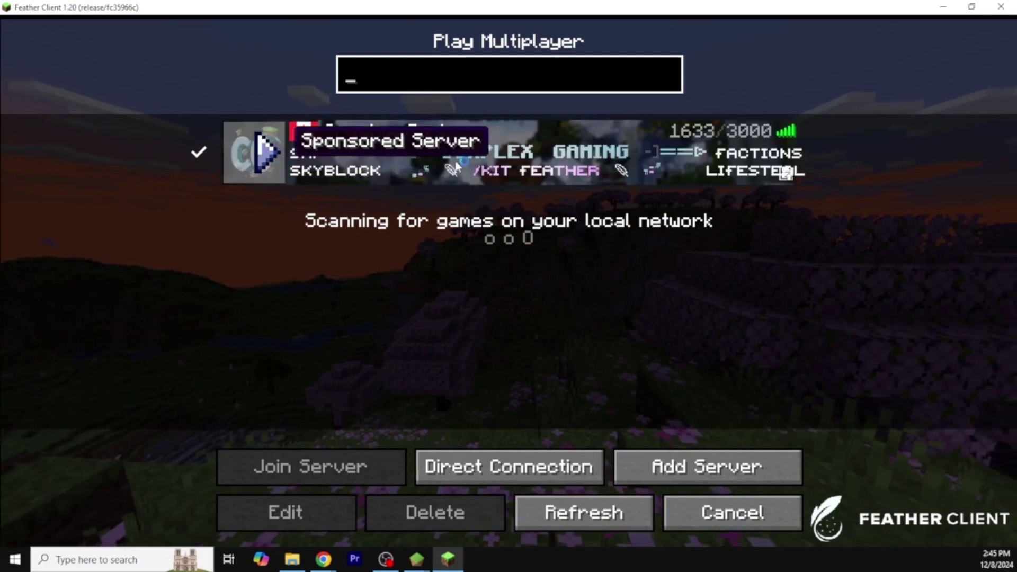
double_click(447, 159)
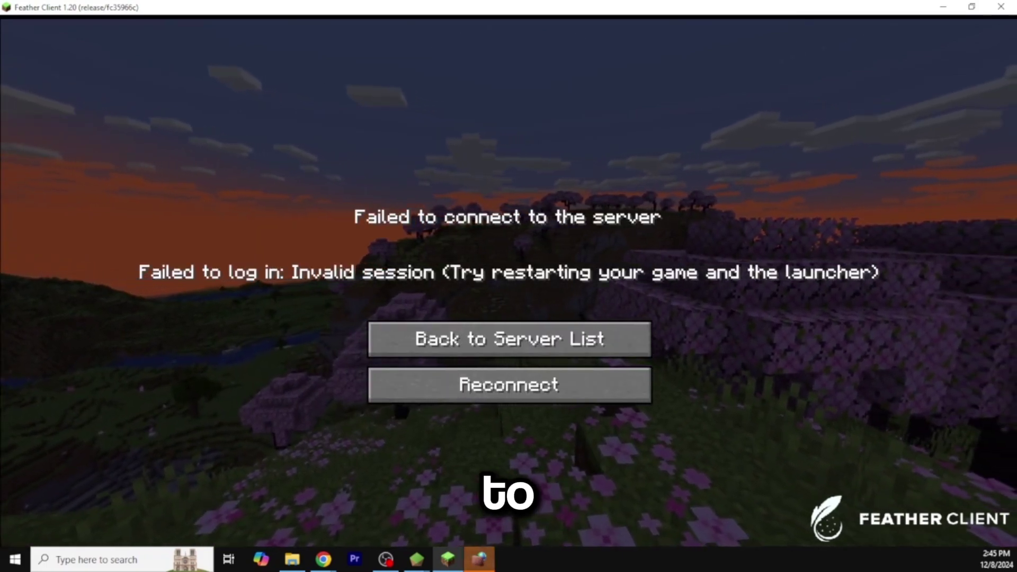
click(477, 339)
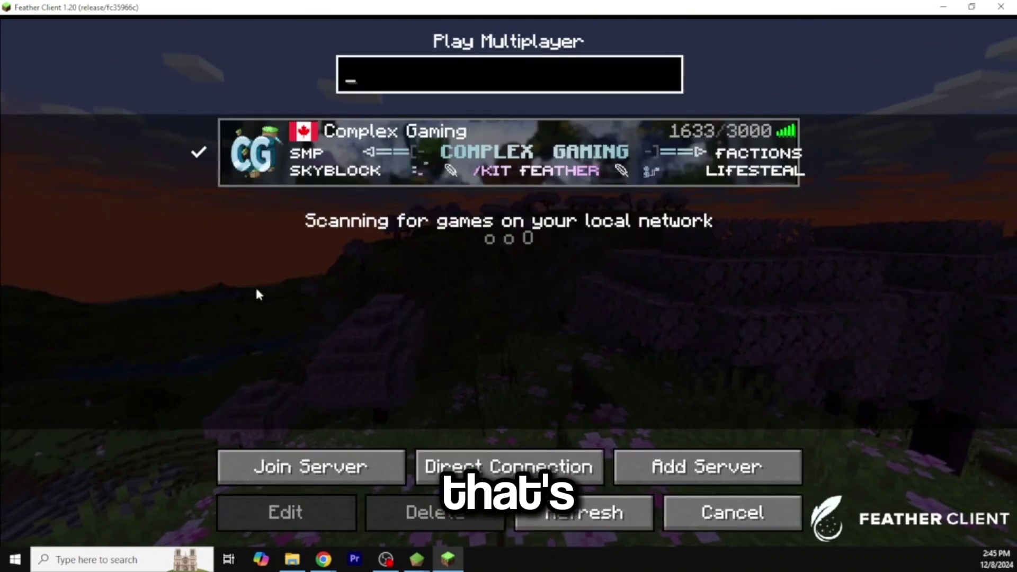
Direct-connect to blocksmc.com, replacing the mistyped Jartex address
click(509, 469)
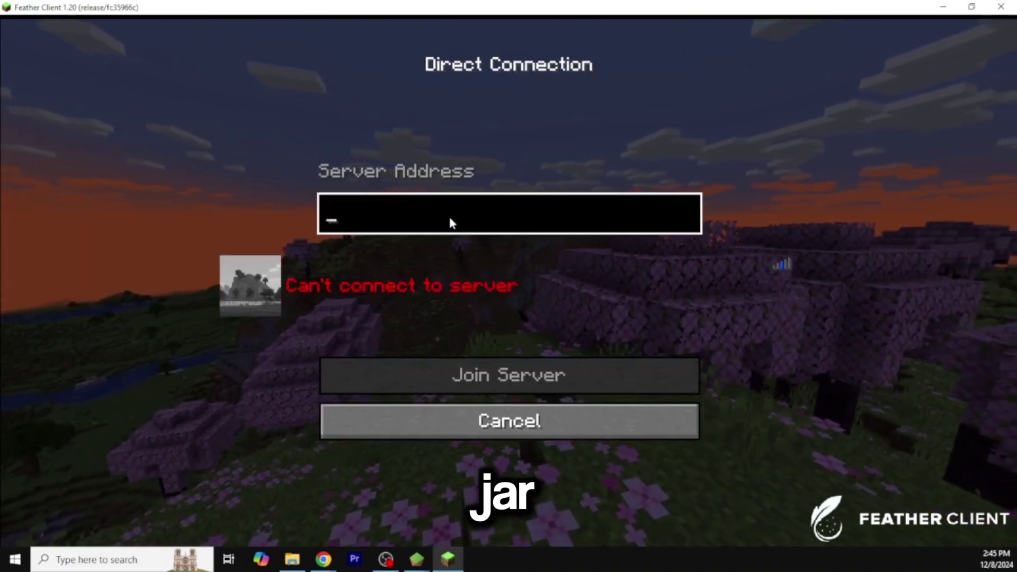
text(jart)
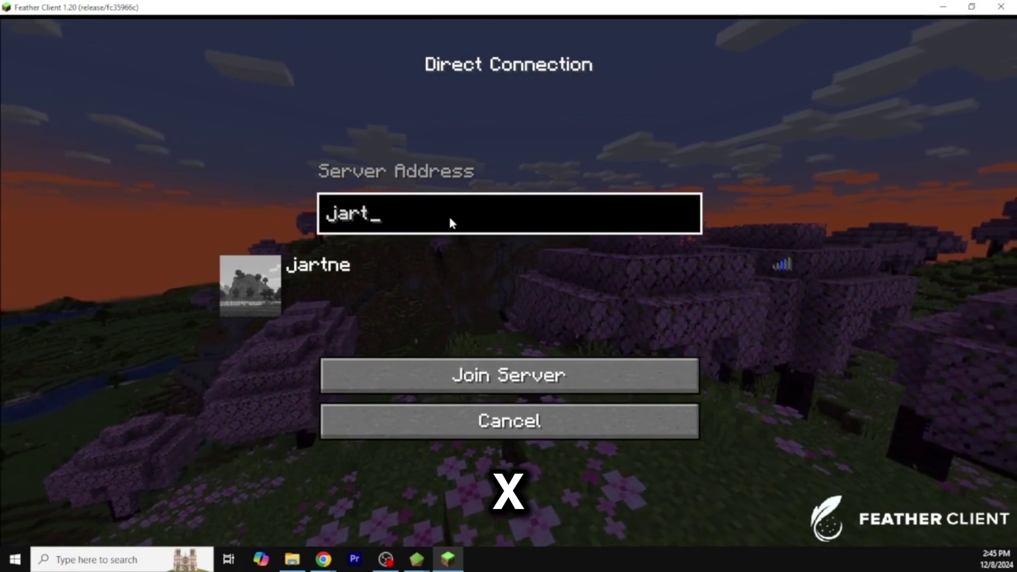
text(exnetwork.)
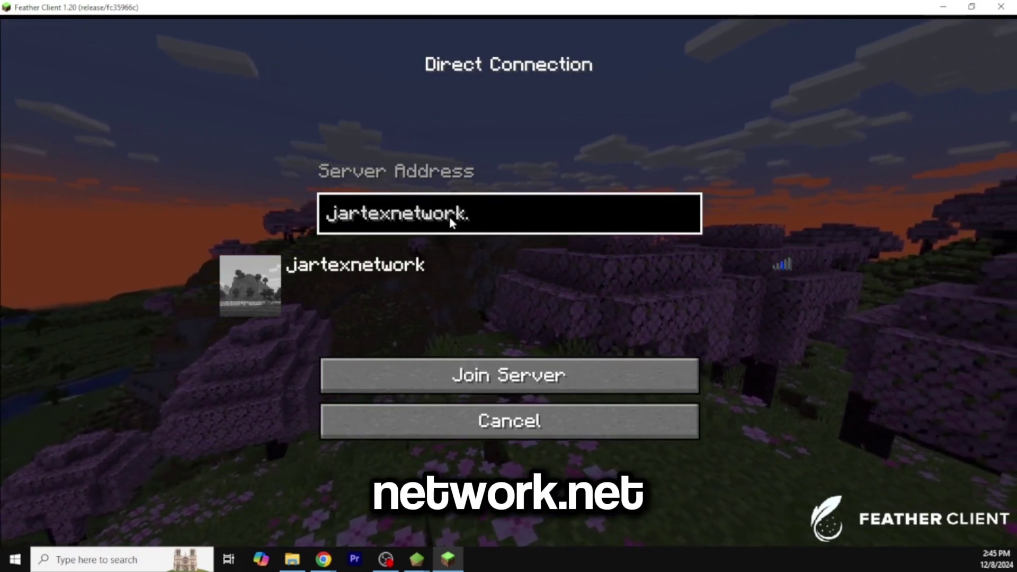
text(net)
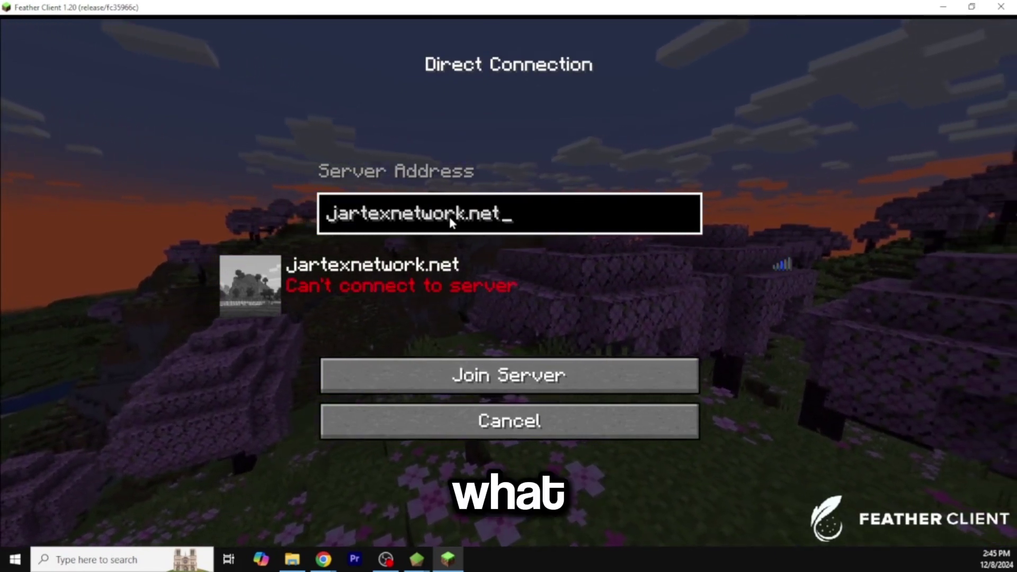
text(==)
key(BackSpace)
key(BackSpace)
key(BackSpace)
key(BackSpace)
key(BackSpace)
key(BackSpace)
key(BackSpace)
key(BackSpace)
key(BackSpace)
key(BackSpace)
key(BackSpace)
key(BackSpace)
key(BackSpace)
key(BackSpace)
key(BackSpace)
key(BackSpace)
key(BackSpace)
key(BackSpace)
key(BackSpace)
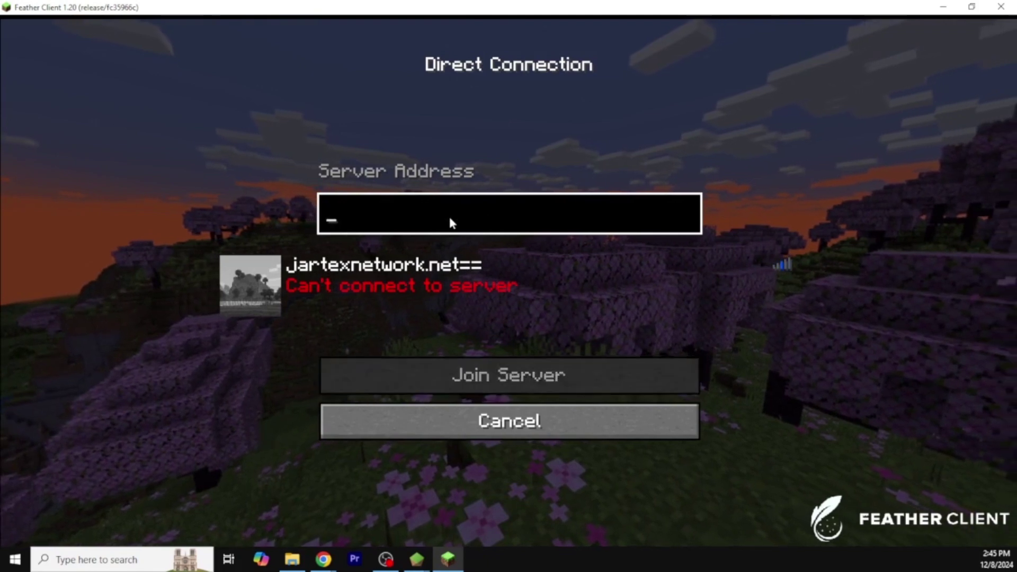
text(blocksmc.co)
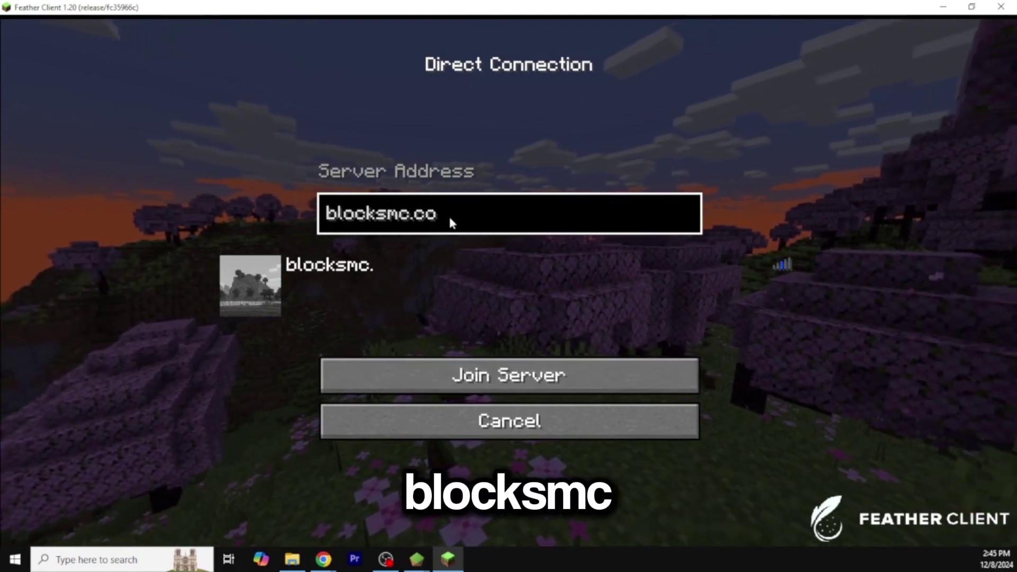
text(m)
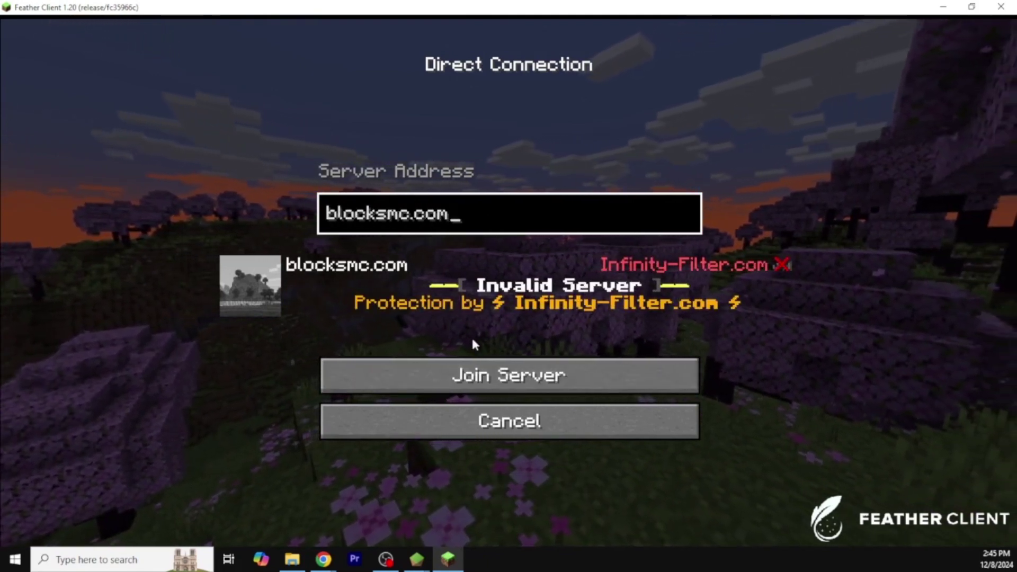
click(504, 366)
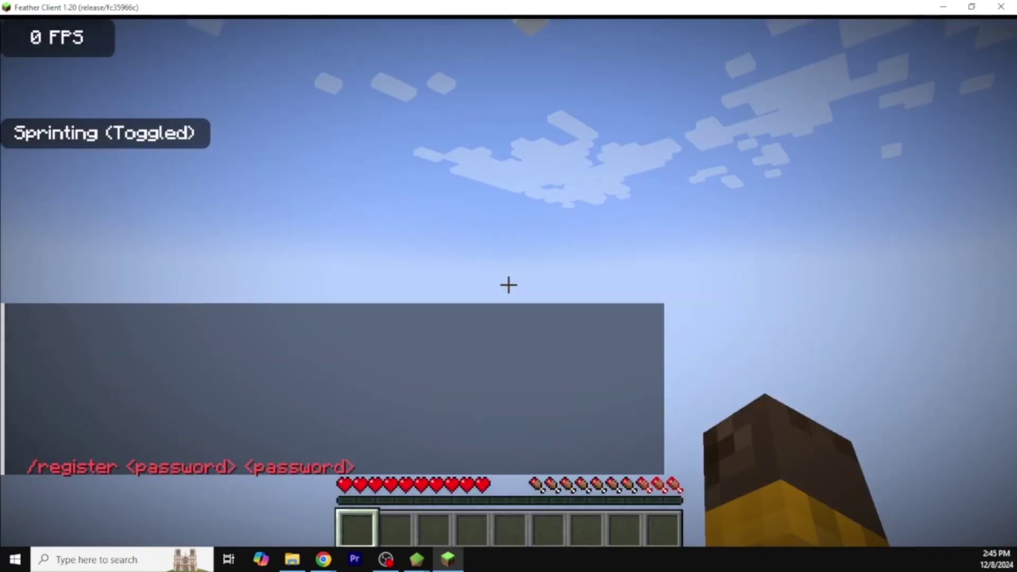
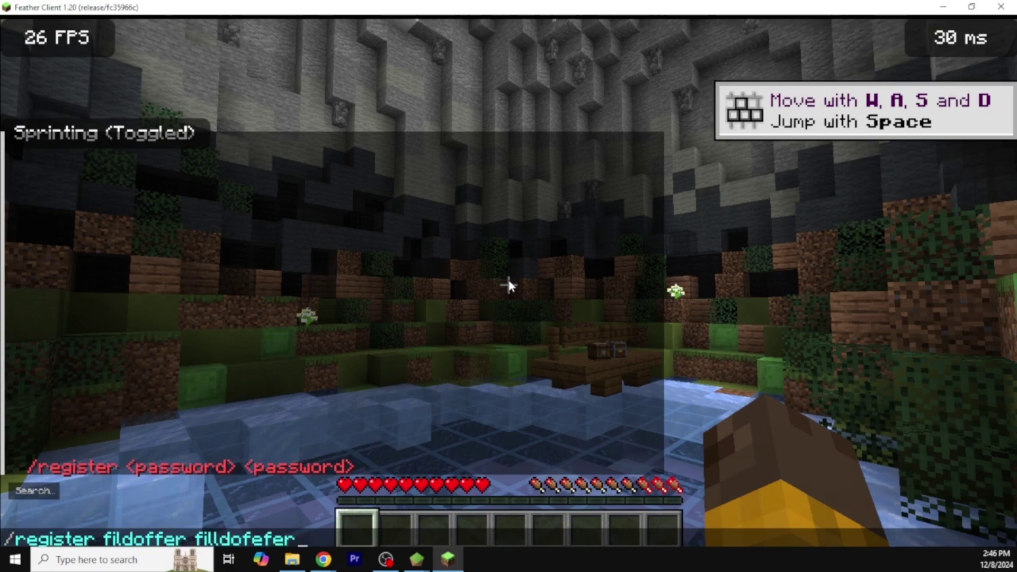
Register on BlocksMC with /register and a password, resending until both passwords match
key(Return)
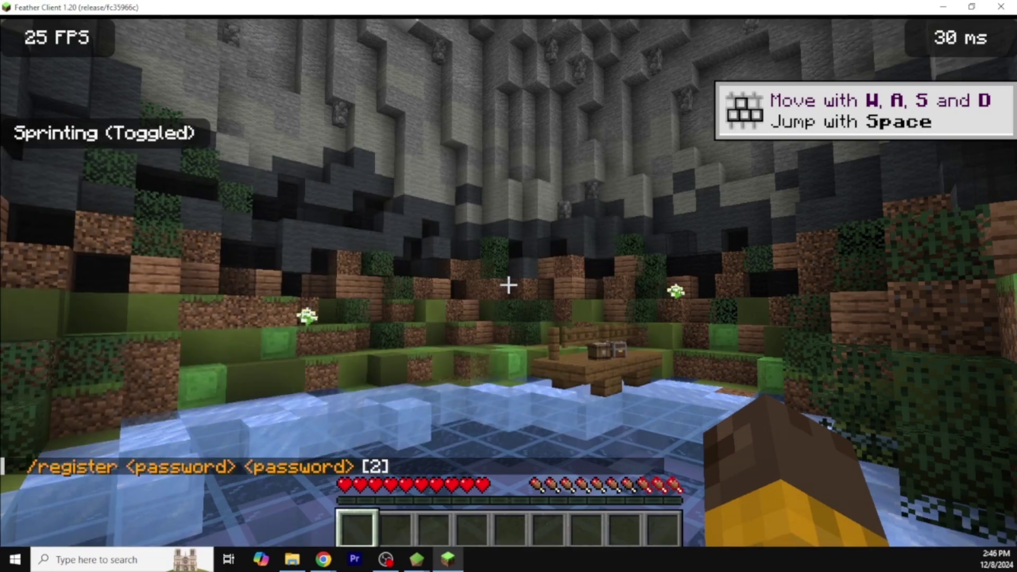
key(Up)
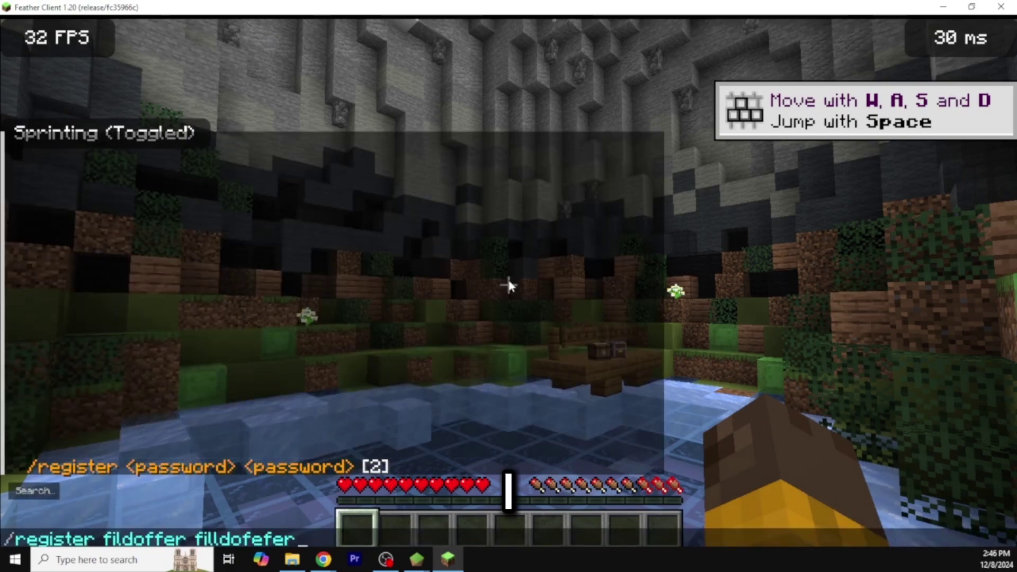
key(BackSpace)
key(BackSpace)
key(BackSpace)
key(Return)
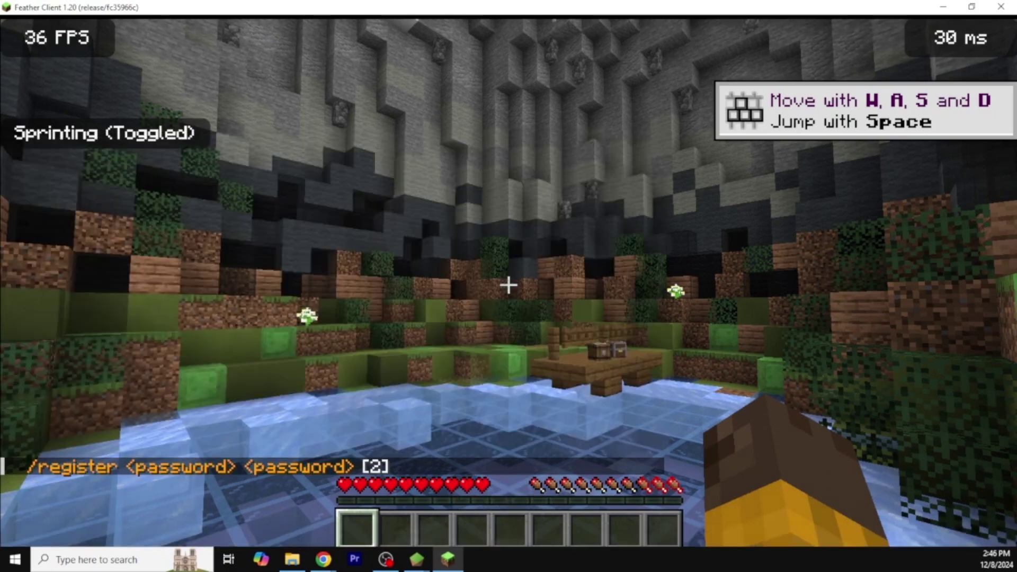
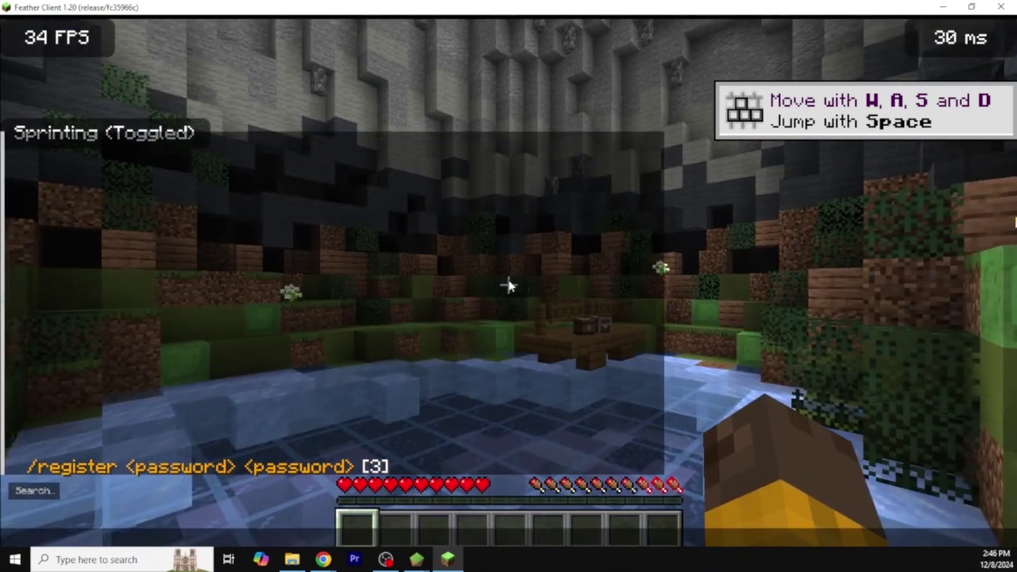
key(Up)
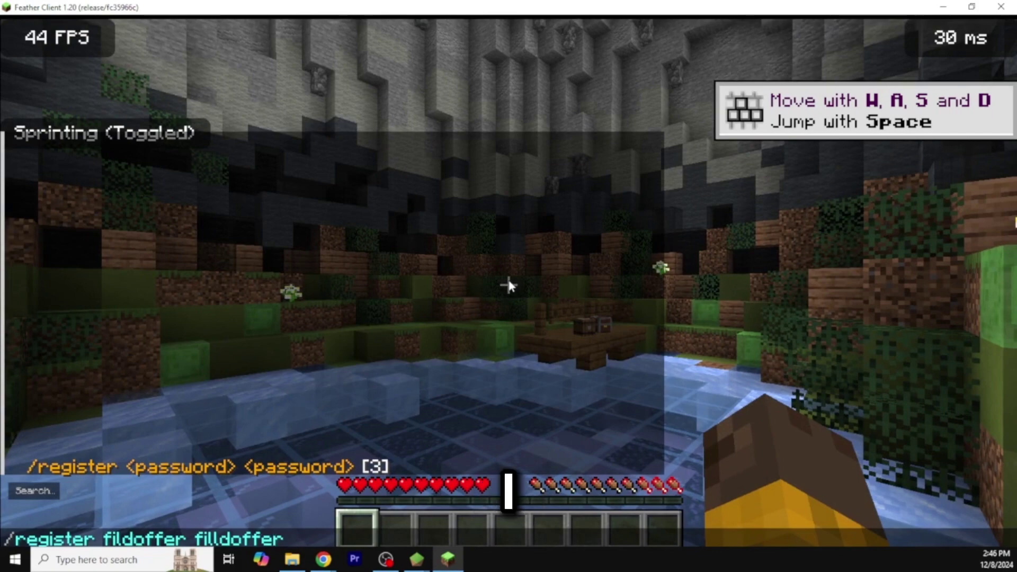
key(Return)
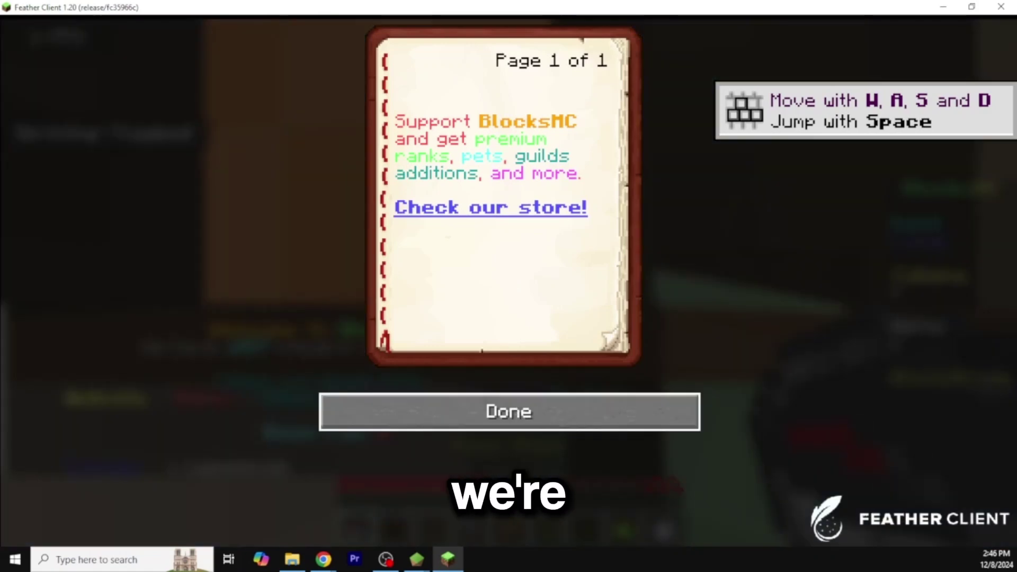
Close the welcome book, glance at the Feather HUD editor, and resume in the lobby
click(516, 412)
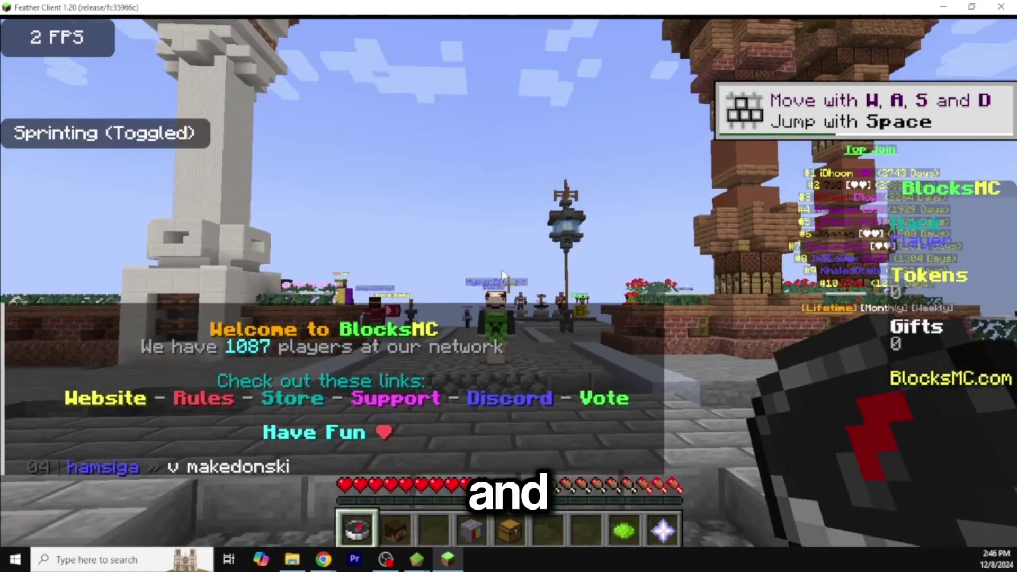
key(Escape)
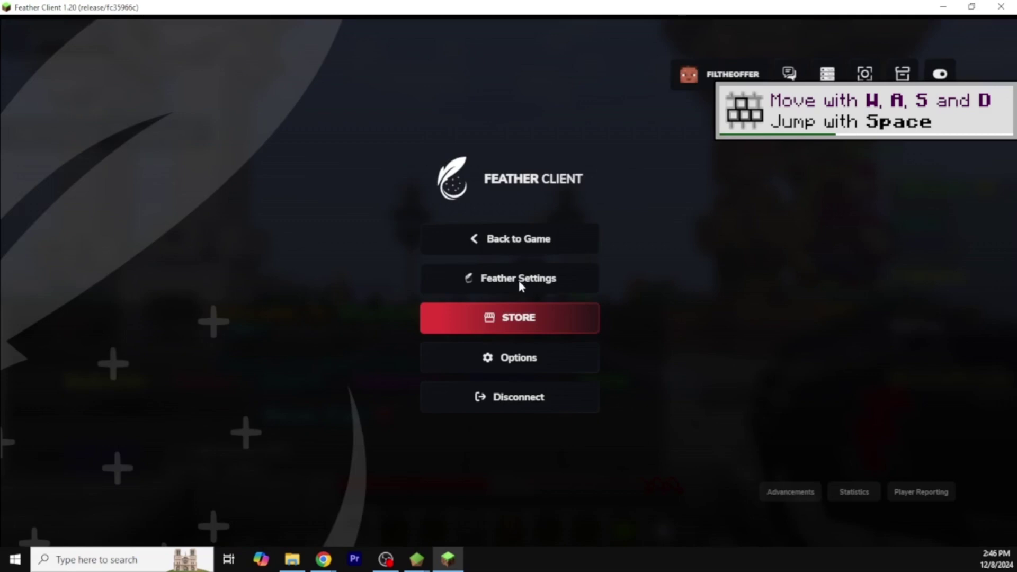
click(519, 284)
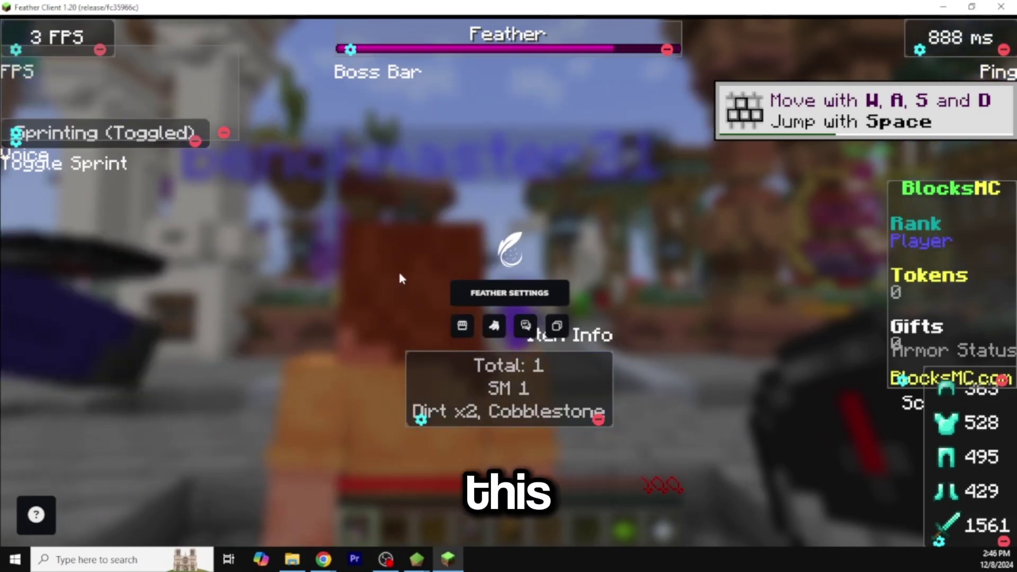
key(Escape)
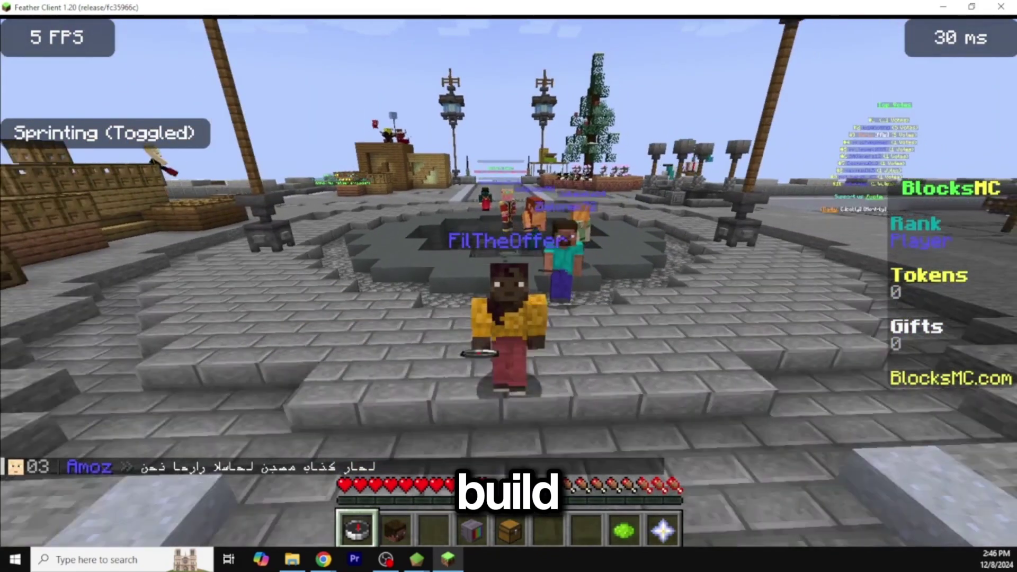
key(2)
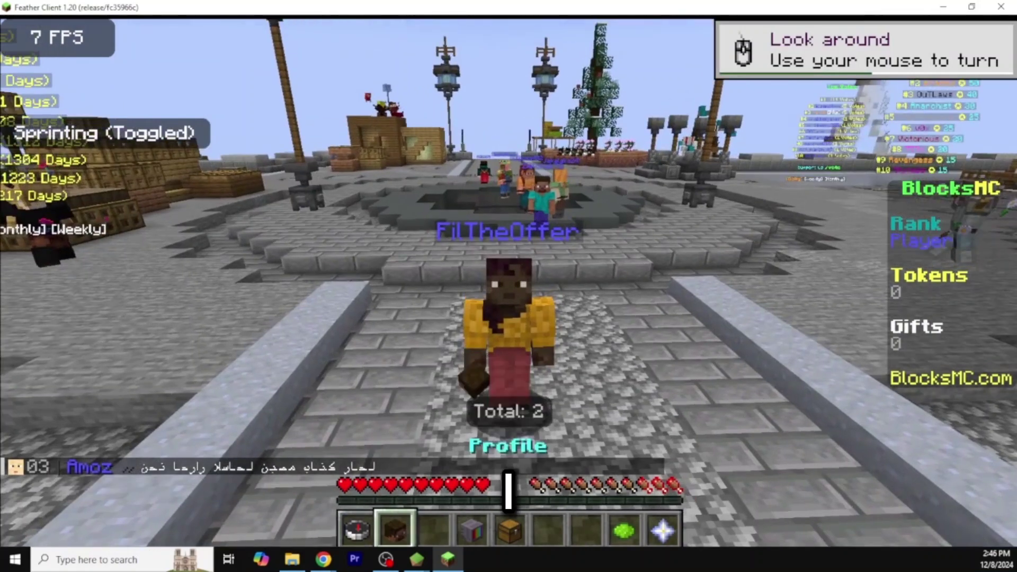
key(3)
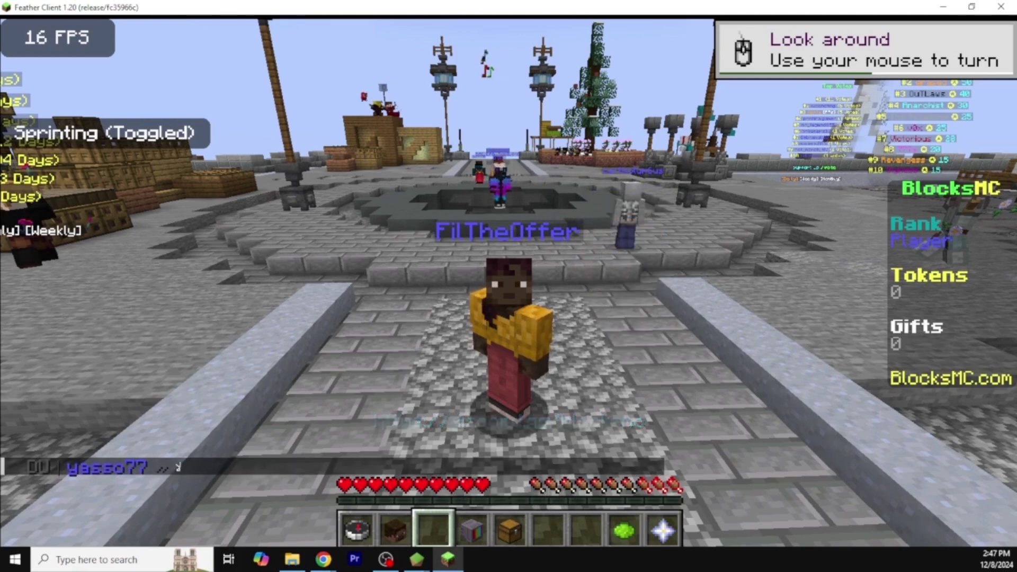
key(t)
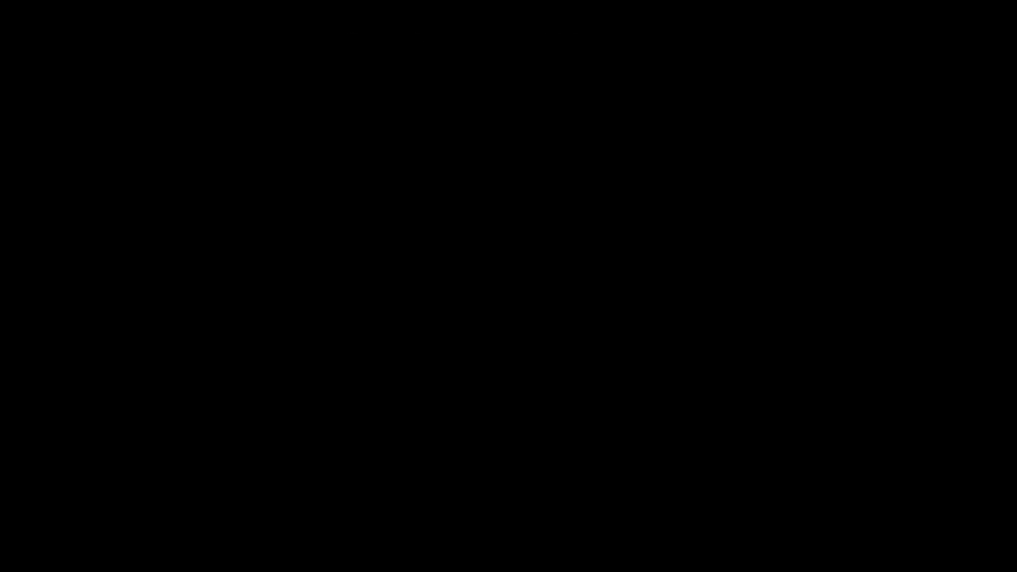